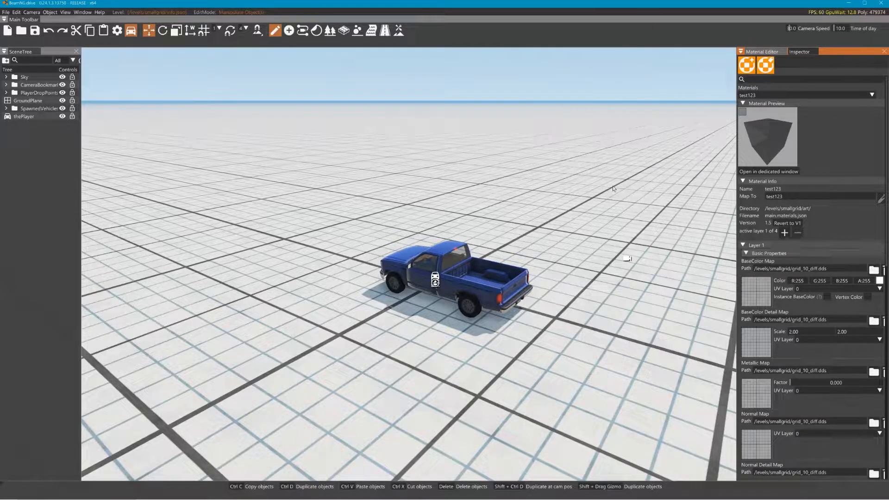
- Review the basic, advanced and all-layers properties of the test123 material, including its expanded animation properties
{"action": "scroll", "coordinate": [812, 236], "scroll_direction": "down", "scroll_amount": 5}
{"action": "scroll", "coordinate": [813, 228], "scroll_direction": "down", "scroll_amount": 5}
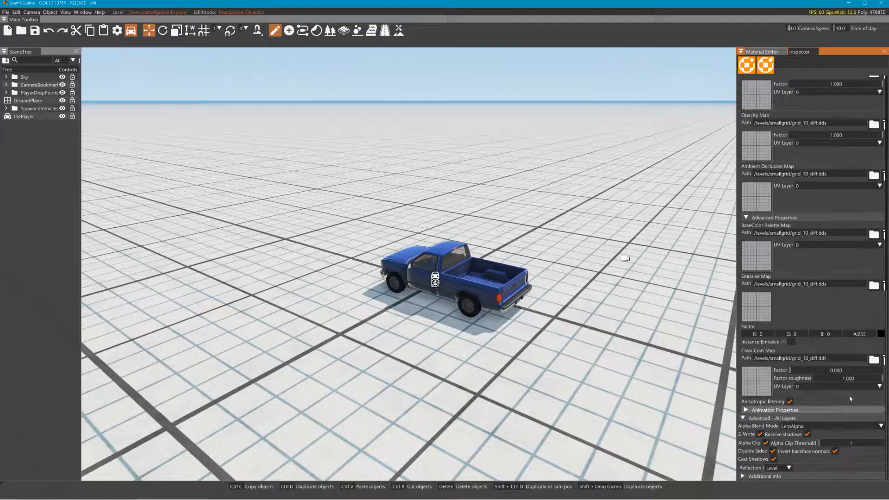
{"action": "scroll", "coordinate": [822, 277], "scroll_direction": "up", "scroll_amount": 10}
{"action": "scroll", "coordinate": [822, 204], "scroll_direction": "up", "scroll_amount": 2}
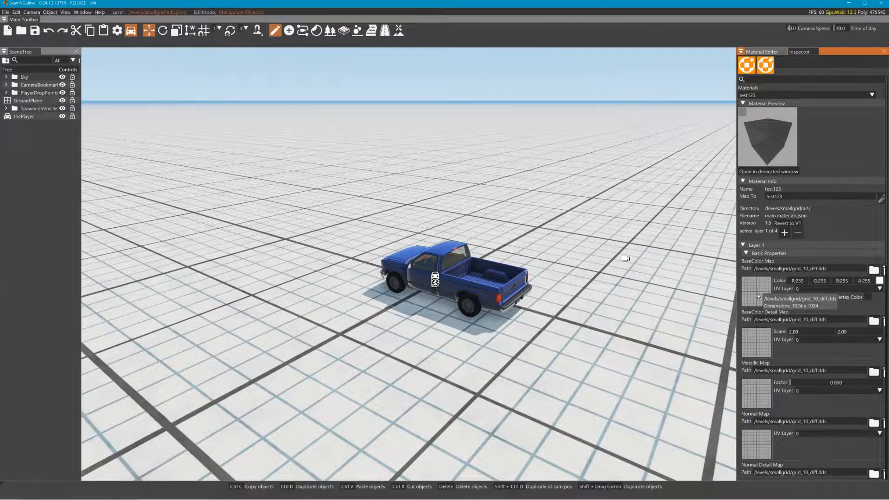
{"action": "scroll", "coordinate": [759, 393], "scroll_direction": "down", "scroll_amount": 2}
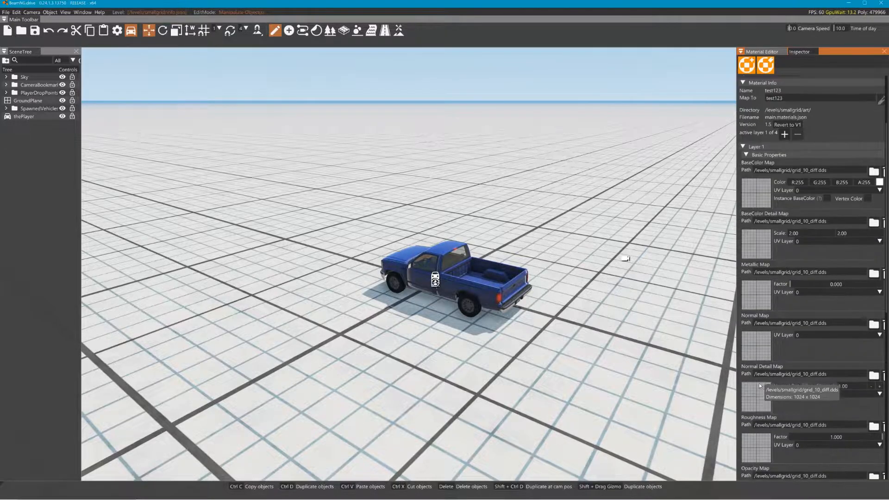
{"action": "scroll", "coordinate": [759, 383], "scroll_direction": "down", "scroll_amount": 7}
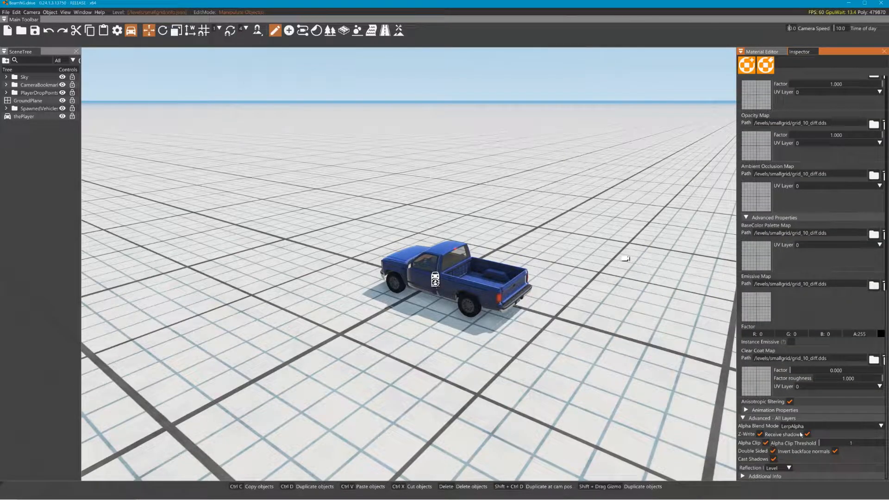
{"action": "left_click", "coordinate": [799, 410]}
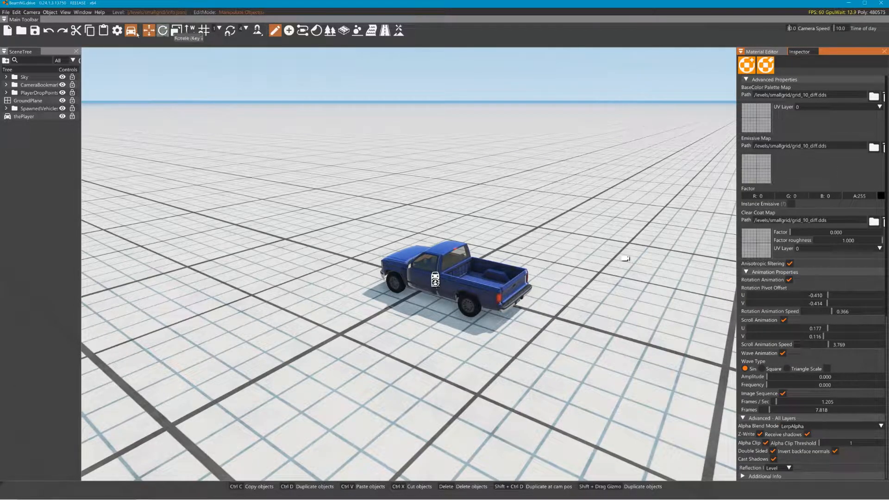
{"action": "scroll", "coordinate": [806, 106], "scroll_direction": "up", "scroll_amount": 3}
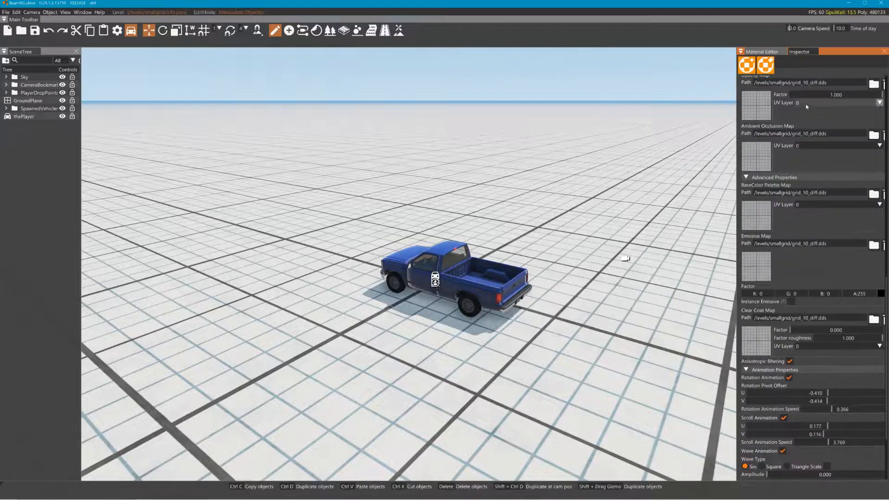
{"action": "scroll", "coordinate": [806, 106], "scroll_direction": "up", "scroll_amount": 10}
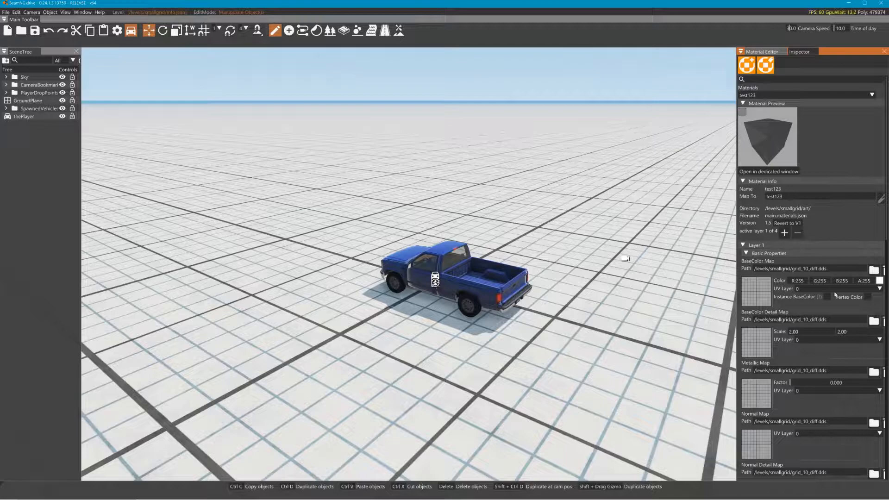
- Set the red value of the test123 base color to 259 and save the material
{"action": "left_click_drag", "start_coordinate": [806, 282], "coordinate": [809, 281]}
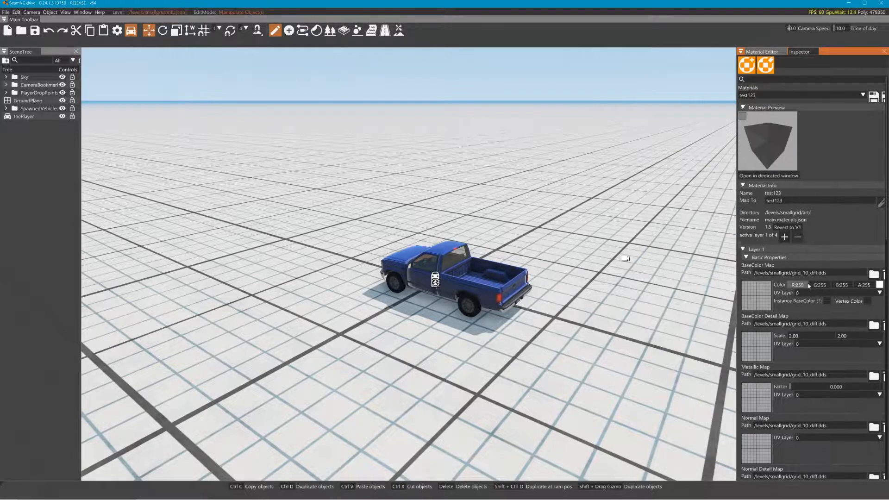
{"action": "left_click", "coordinate": [874, 98]}
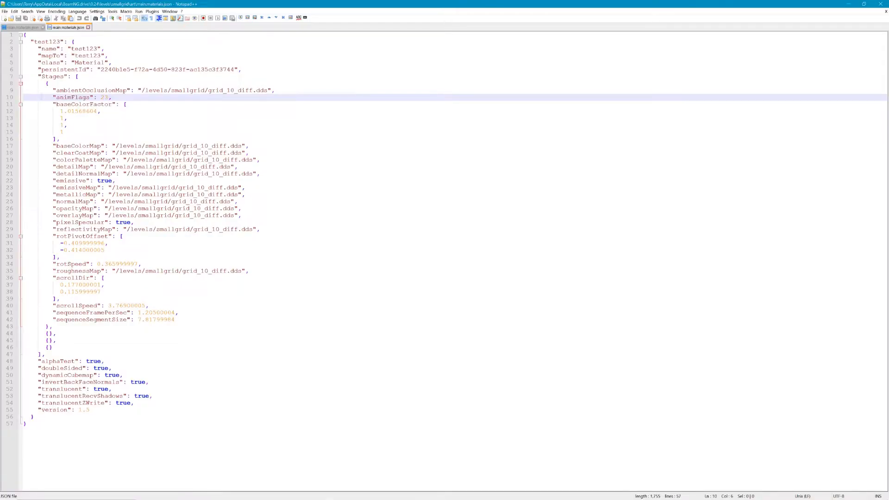
- Examine the version entry and the Stages block of the test123 material in main.materials.json in Notepad++
{"action": "scroll", "coordinate": [444, 232], "scroll_direction": "up", "scroll_amount": 1, "text": "ctrl"}
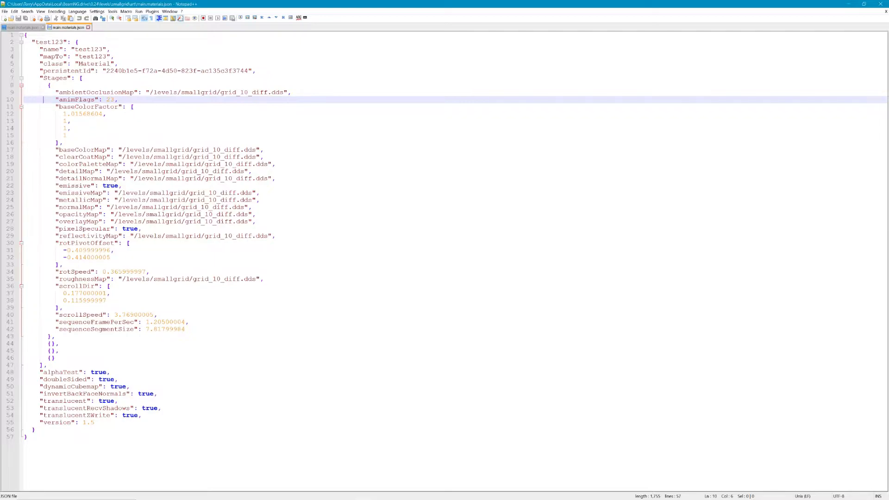
{"action": "left_click_drag", "start_coordinate": [36, 422], "coordinate": [93, 422]}
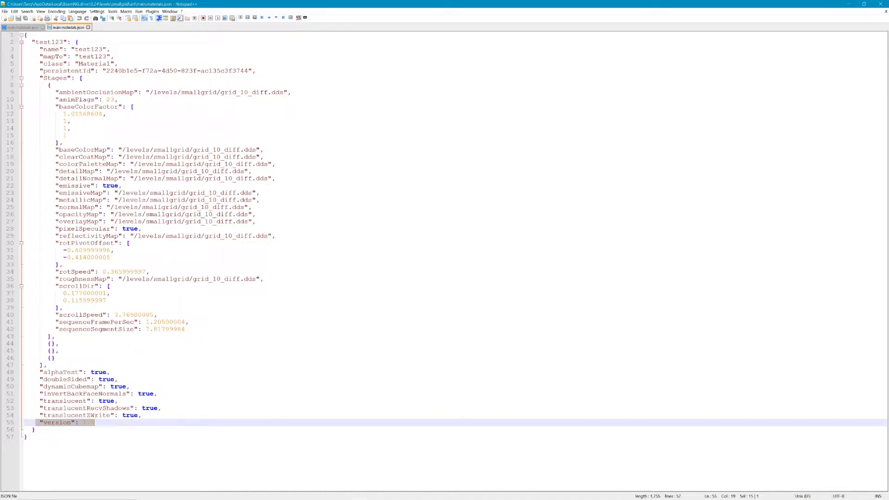
{"action": "left_click_drag", "start_coordinate": [142, 415], "coordinate": [24, 78]}
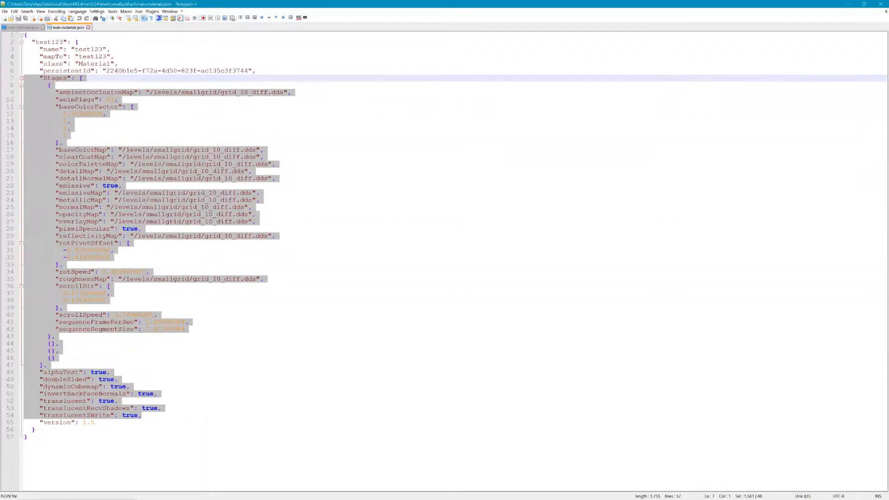
- Remove the /levels/smallgrid/ prefix from the baseColorMap, clearCoatMap, colorPaletteMap, detailMap and detailNormalMap paths
{"action": "left_click", "coordinate": [129, 157]}
{"action": "left_click_drag", "start_coordinate": [122, 149], "coordinate": [189, 150]}
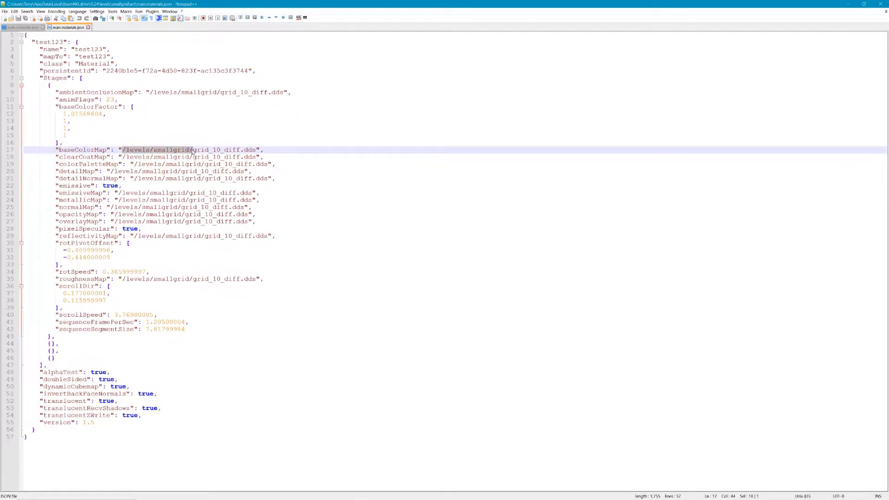
{"action": "key", "text": "Delete"}
{"action": "left_click_drag", "start_coordinate": [121, 157], "coordinate": [189, 157]}
{"action": "key", "text": "Delete"}
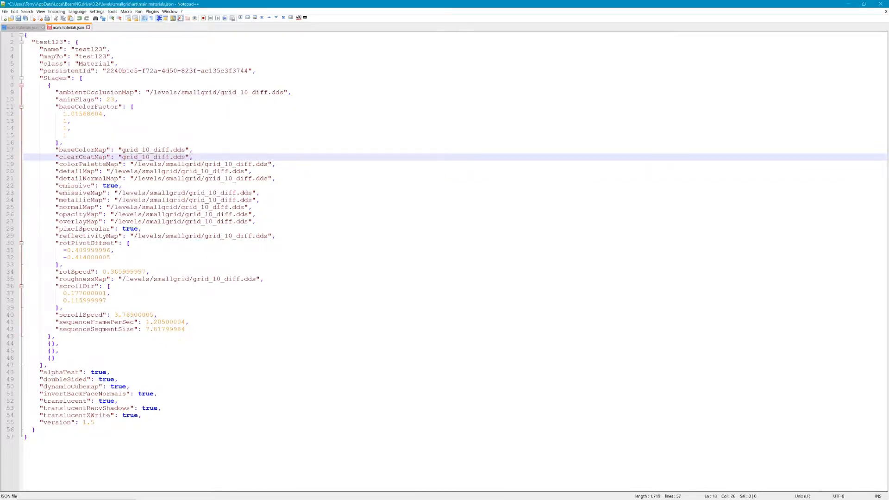
{"action": "left_click_drag", "start_coordinate": [134, 164], "coordinate": [205, 164]}
{"action": "key", "text": "Delete"}
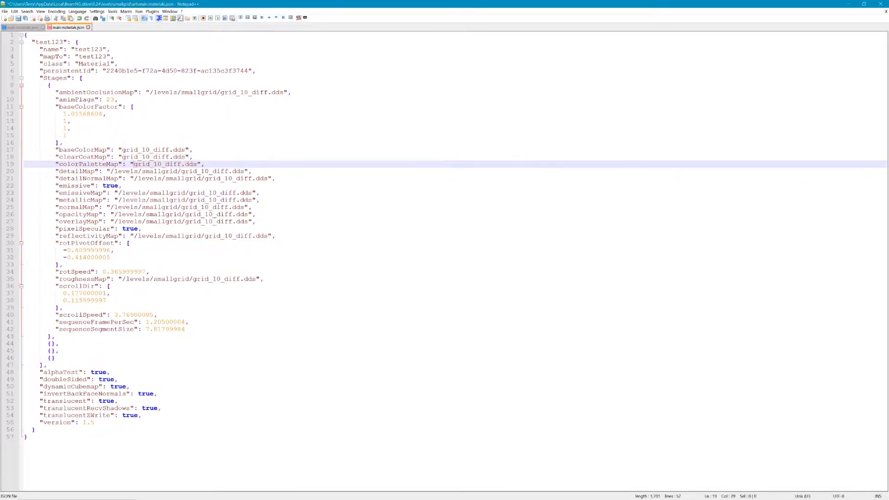
{"action": "left_click_drag", "start_coordinate": [110, 171], "coordinate": [206, 178]}
{"action": "key", "text": "Delete"}
{"action": "key", "text": "Delete"}
{"action": "left_click_drag", "start_coordinate": [121, 193], "coordinate": [119, 380]}
{"action": "left_click", "coordinate": [192, 150]}
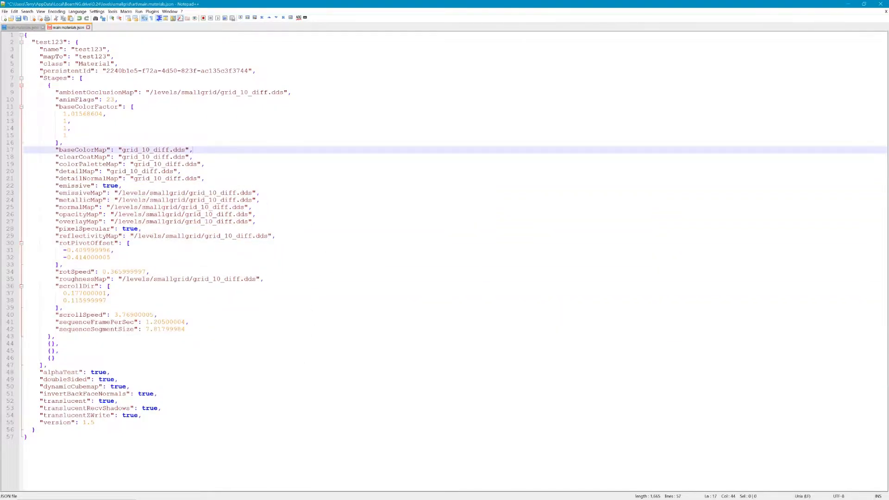
- Switch to BeamNG.drive, revert the test123 material to V1 and look through its version 1 properties
{"action": "key", "text": "alt+Tab"}
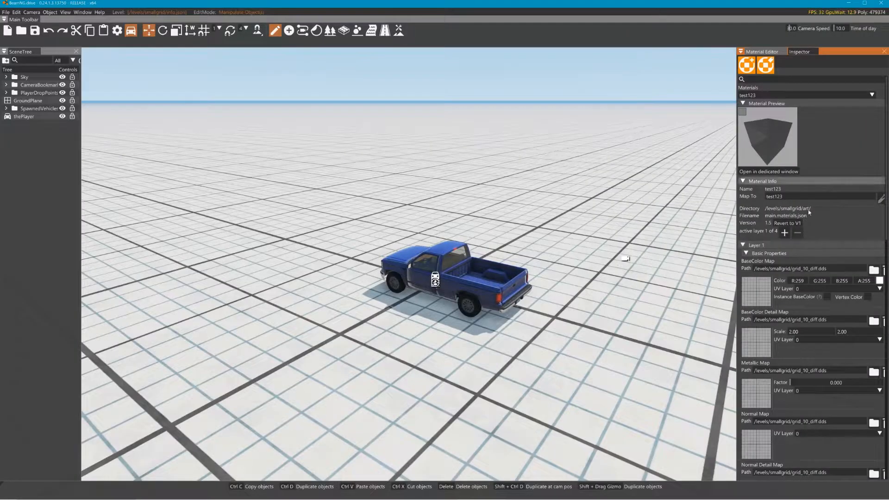
{"action": "left_click", "coordinate": [799, 224]}
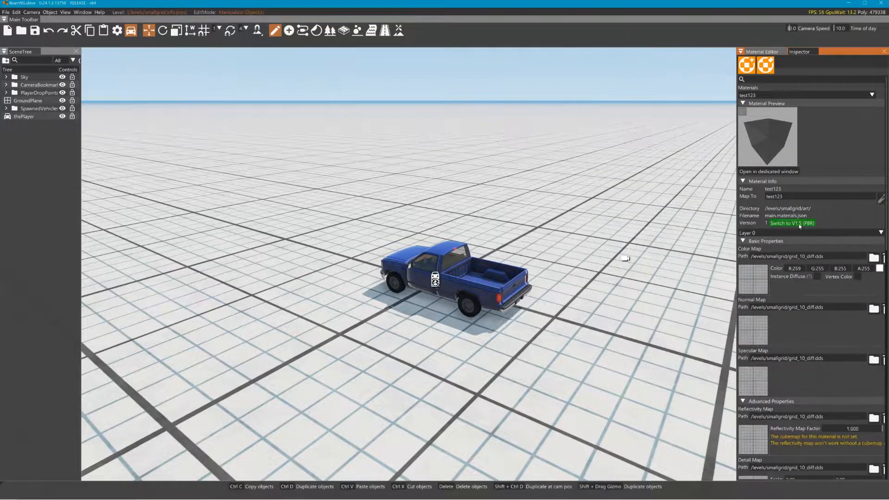
{"action": "scroll", "coordinate": [810, 324], "scroll_direction": "down", "scroll_amount": 10}
{"action": "scroll", "coordinate": [814, 350], "scroll_direction": "down", "scroll_amount": 3}
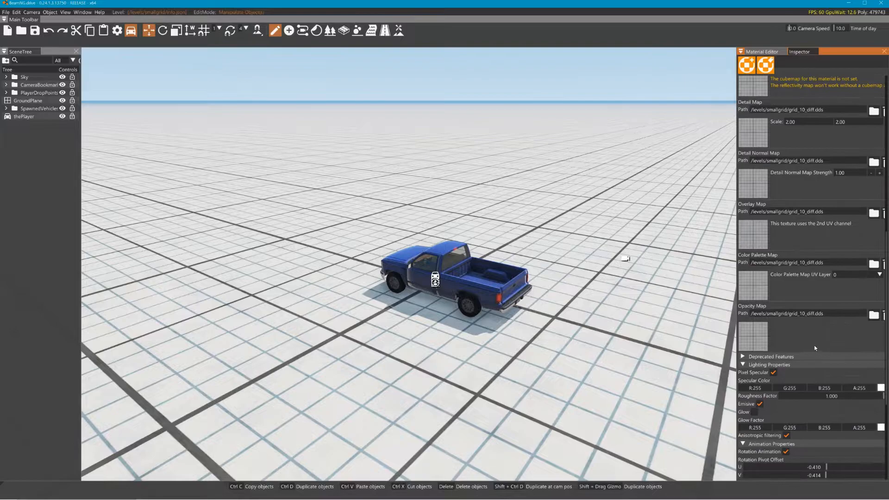
{"action": "scroll", "coordinate": [813, 350], "scroll_direction": "up", "scroll_amount": 5}
{"action": "scroll", "coordinate": [842, 209], "scroll_direction": "up", "scroll_amount": 7}
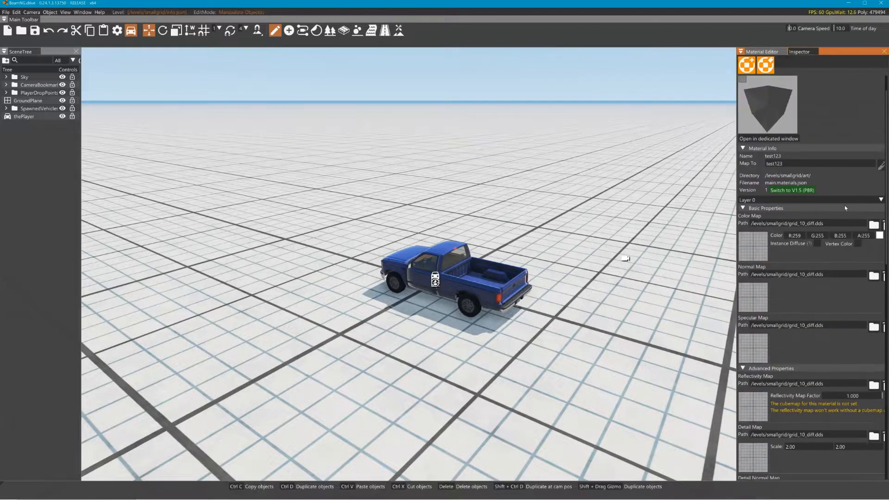
- Set the red value of the test123 color to 247 and save the version 1 material
{"action": "left_click_drag", "start_coordinate": [798, 269], "coordinate": [795, 274]}
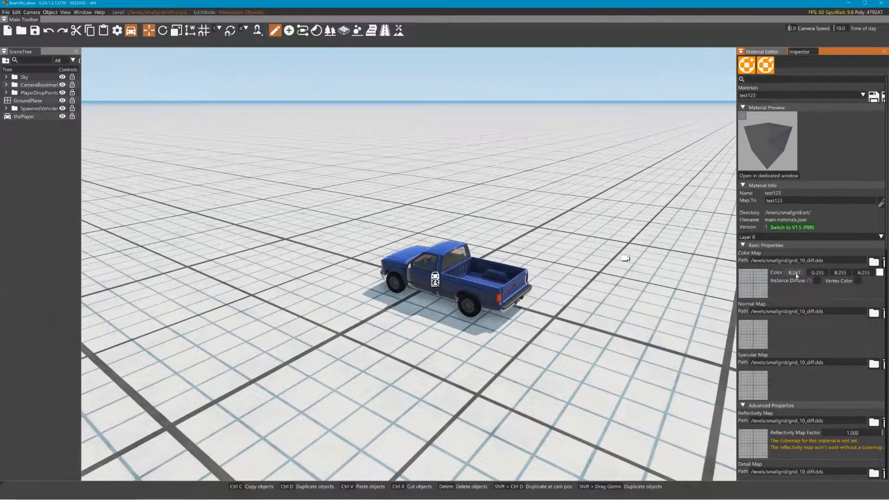
{"action": "left_click", "coordinate": [873, 97]}
- Switch to Notepad++, reload main.materials.json from disk and check the last lines of the test123 material
{"action": "key", "text": "alt+Tab"}
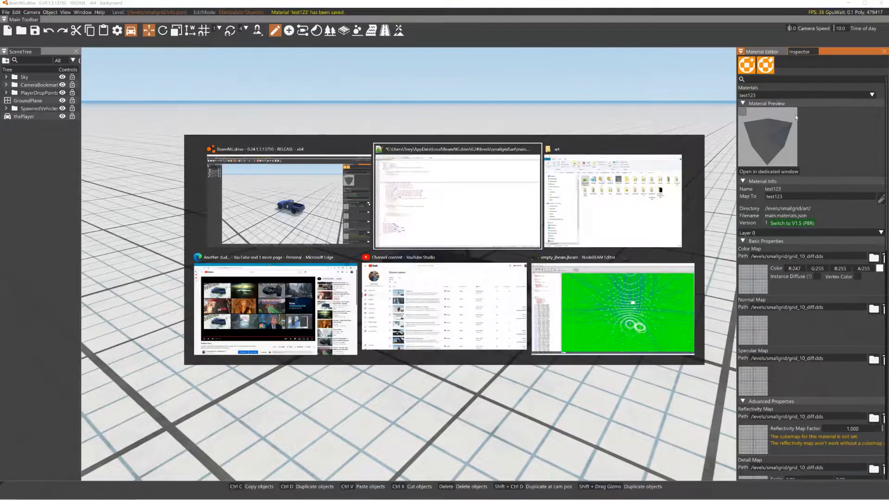
{"action": "left_click", "coordinate": [468, 286]}
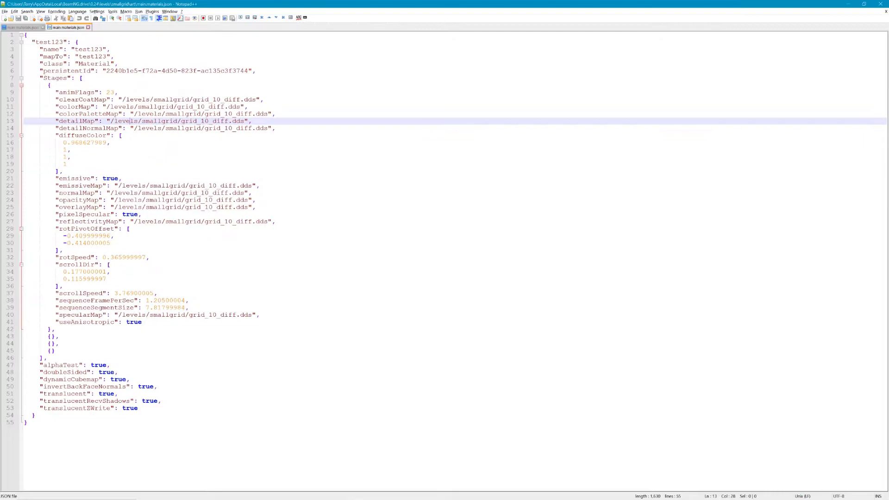
{"action": "mouse_move", "coordinate": [139, 408]}
{"action": "left_mouse_down"}
{"action": "mouse_move", "coordinate": [139, 314]}
{"action": "mouse_move", "coordinate": [63, 150]}
{"action": "mouse_move", "coordinate": [63, 56]}
{"action": "mouse_move", "coordinate": [57, 350]}
{"action": "mouse_move", "coordinate": [139, 407]}
{"action": "left_mouse_up"}
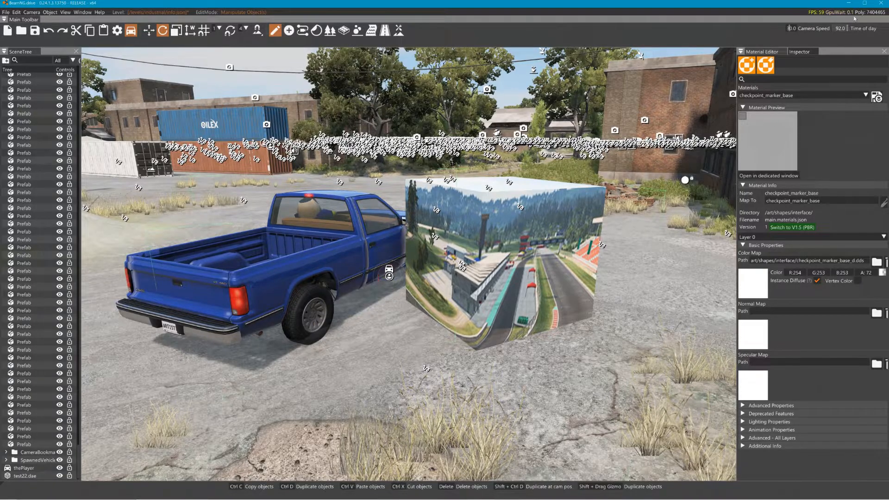
- Minimize the game and open the BeamNG.drive 0.24 user folder from the desktop in File Explorer
{"action": "left_click", "coordinate": [850, 2]}
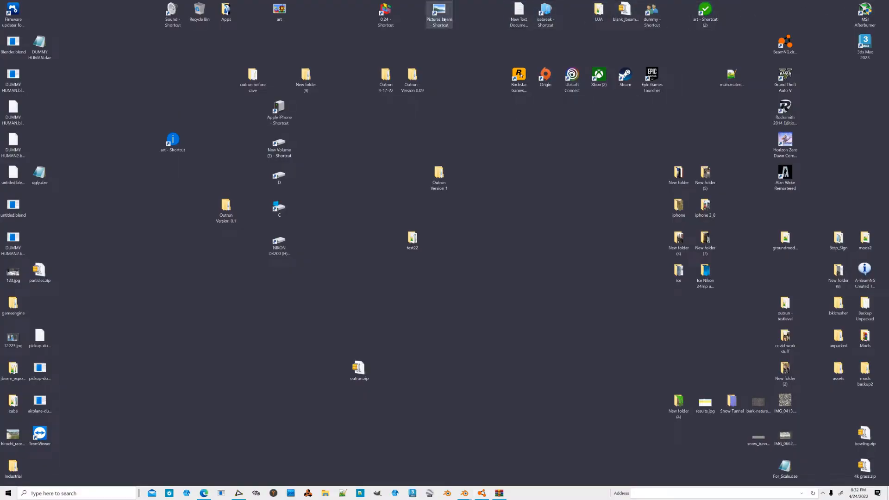
{"action": "double_click", "coordinate": [385, 12]}
{"action": "double_click", "coordinate": [337, 221]}
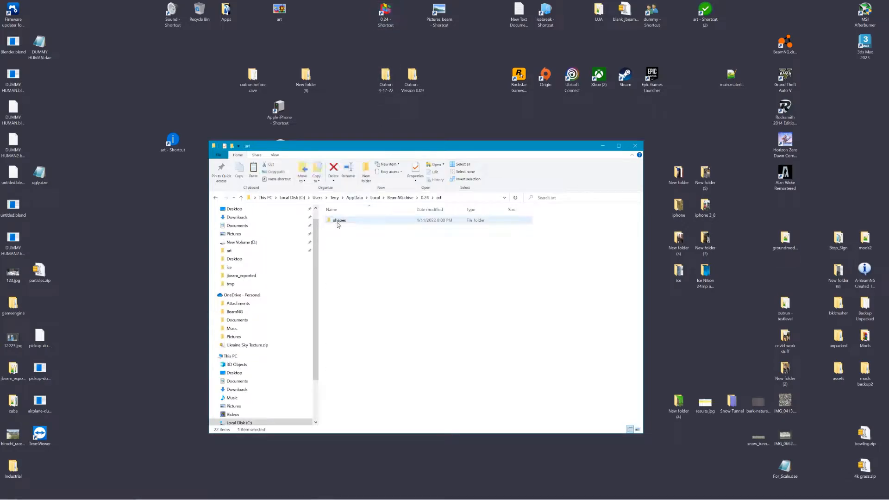
{"action": "left_click", "coordinate": [338, 221]}
{"action": "left_click", "coordinate": [424, 197]}
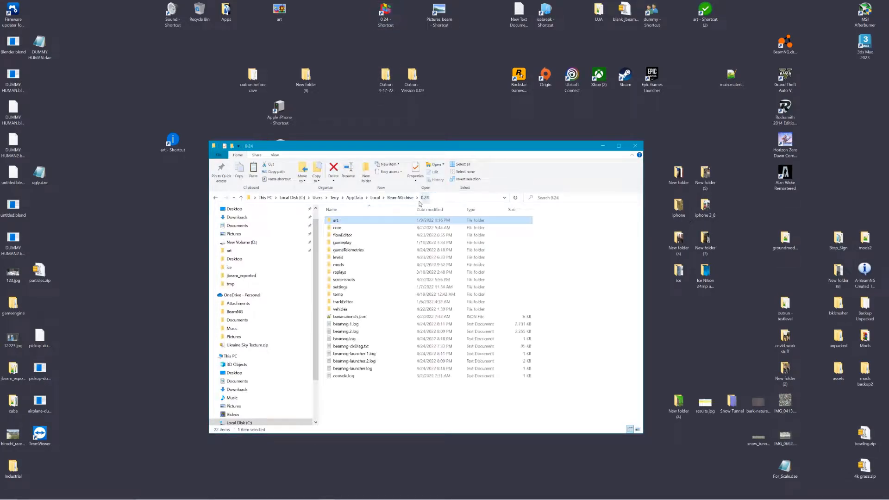
- Navigate to the levels/industrial/art/test22 folder inside the 0.24 user folder
{"action": "double_click", "coordinate": [338, 257]}
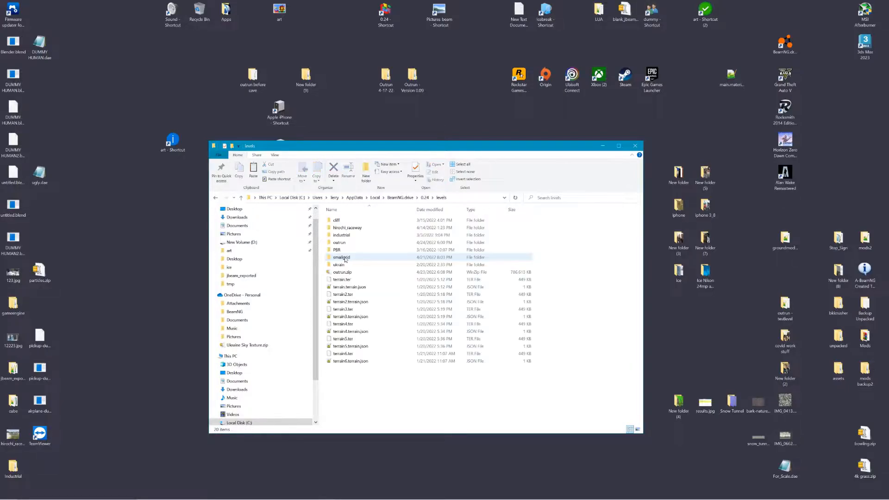
{"action": "double_click", "coordinate": [341, 235]}
{"action": "double_click", "coordinate": [338, 221]}
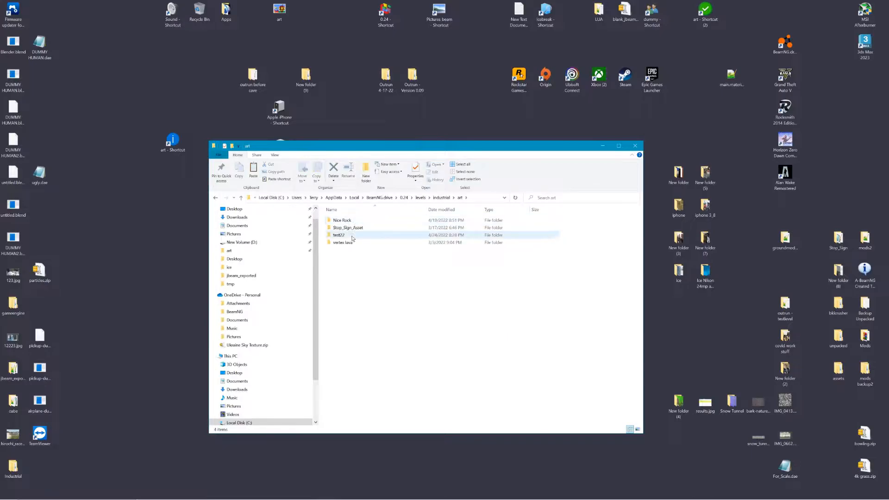
{"action": "left_click", "coordinate": [345, 236]}
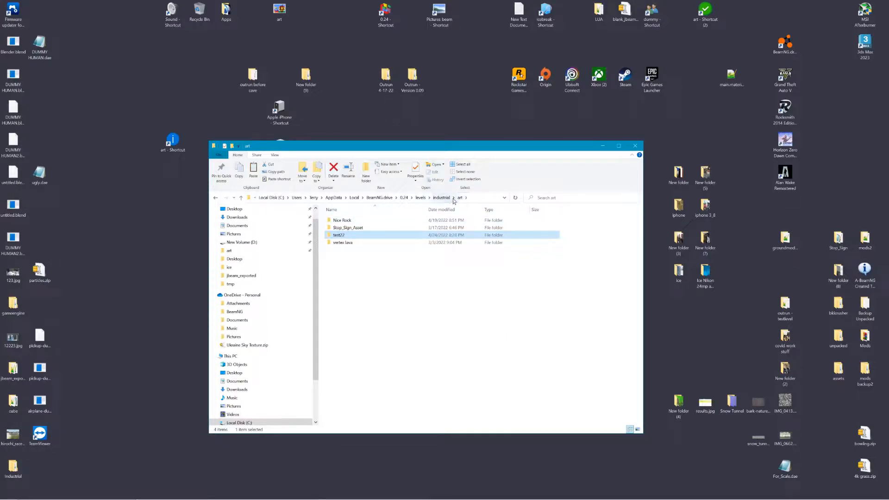
{"action": "double_click", "coordinate": [338, 236]}
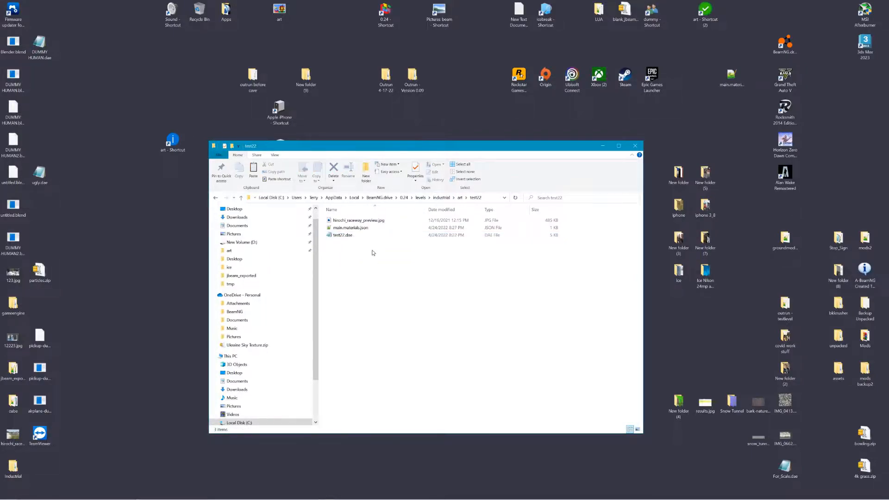
- Open the test22 folder's main.materials.json in Notepad++
{"action": "left_click", "coordinate": [354, 228]}
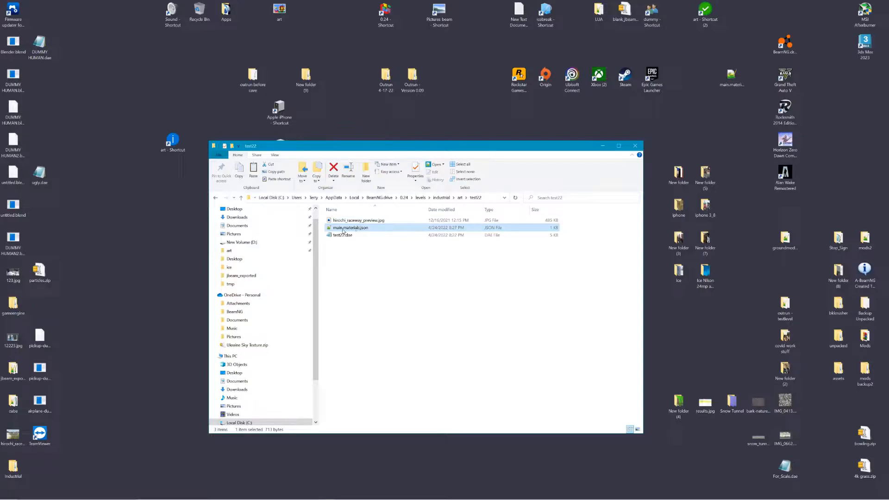
{"action": "left_click", "coordinate": [352, 235]}
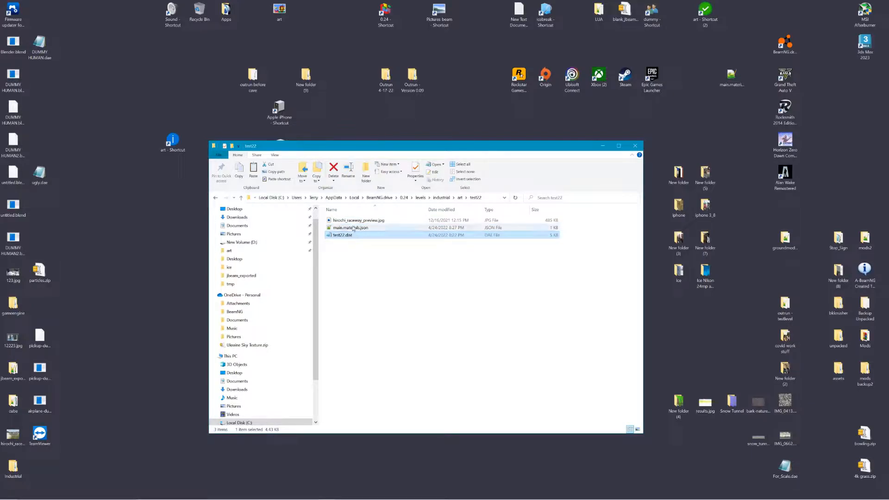
{"action": "left_click", "coordinate": [352, 229]}
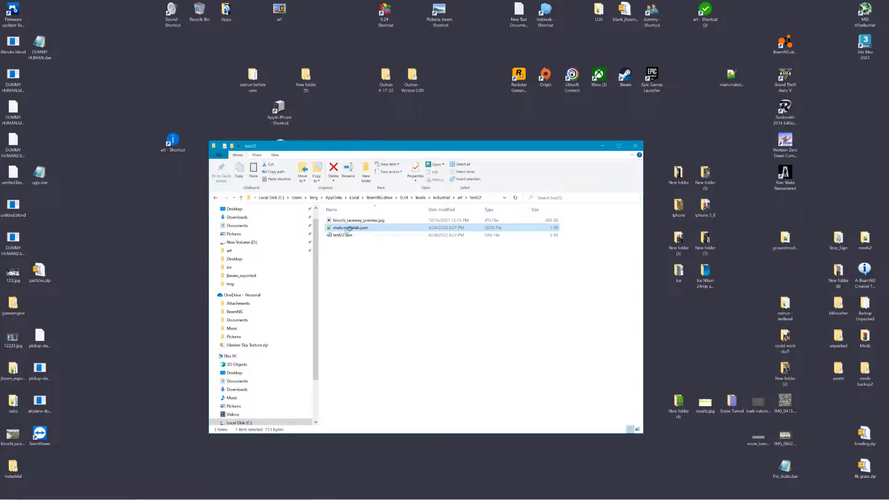
{"action": "double_click", "coordinate": [346, 228]}
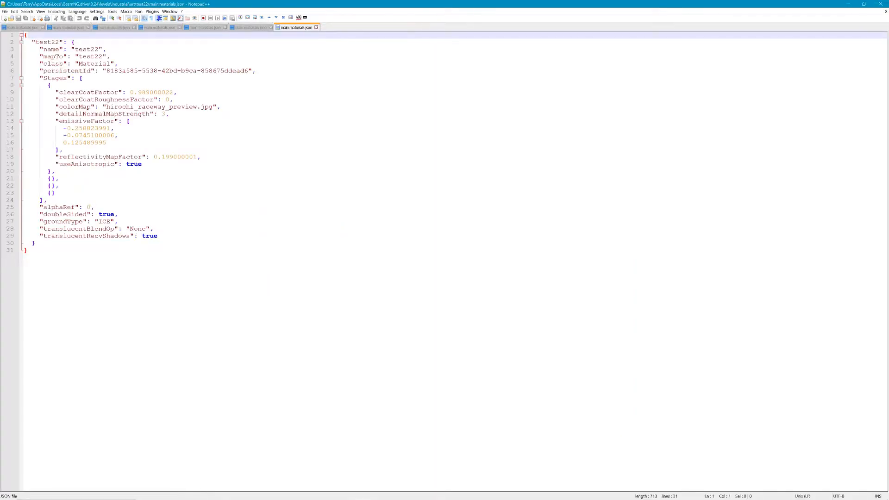
- Examine the test22 material's name, mapTo and colorMap entries in main.materials.json
{"action": "left_click_drag", "start_coordinate": [32, 42], "coordinate": [106, 56]}
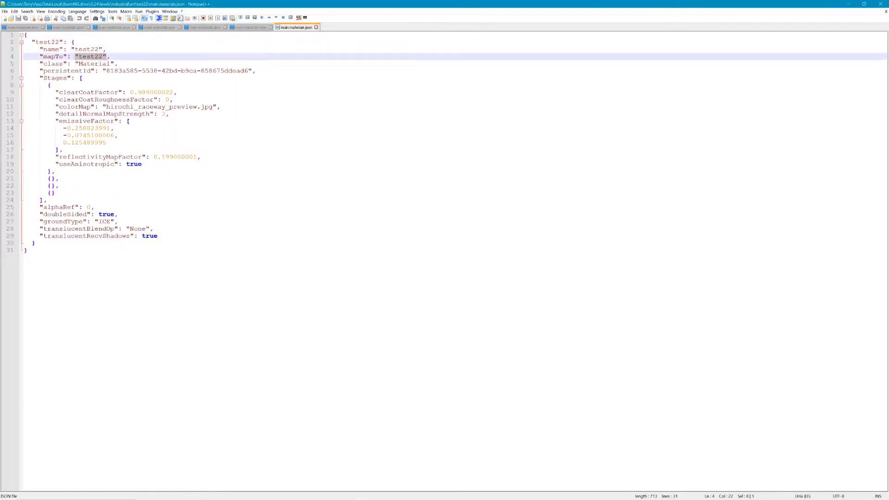
{"action": "left_click", "coordinate": [106, 106]}
{"action": "mouse_move", "coordinate": [106, 106]}
{"action": "left_mouse_down"}
{"action": "mouse_move", "coordinate": [212, 107]}
{"action": "mouse_move", "coordinate": [105, 107]}
{"action": "left_mouse_up"}
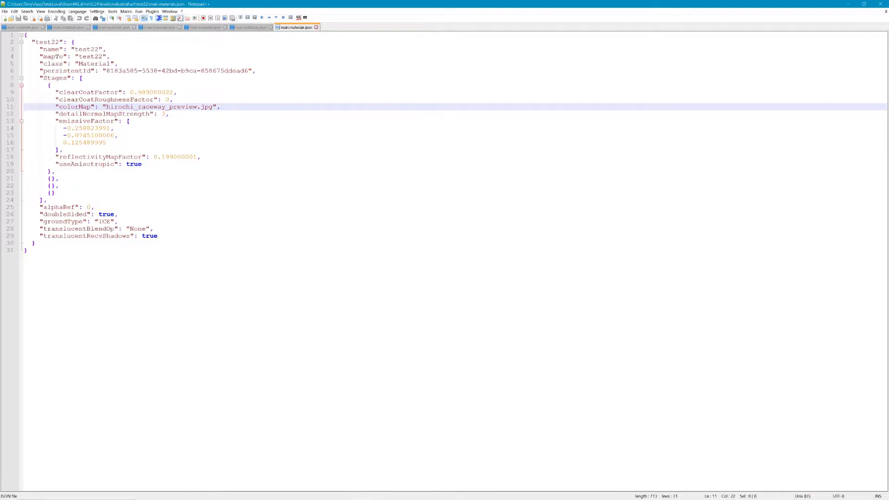
- Close Notepad++ and copy the test22 folder from the industrial level's art folder in File Explorer
{"action": "left_click", "coordinate": [879, 4]}
{"action": "left_click", "coordinate": [458, 198]}
{"action": "right_click", "coordinate": [359, 236]}
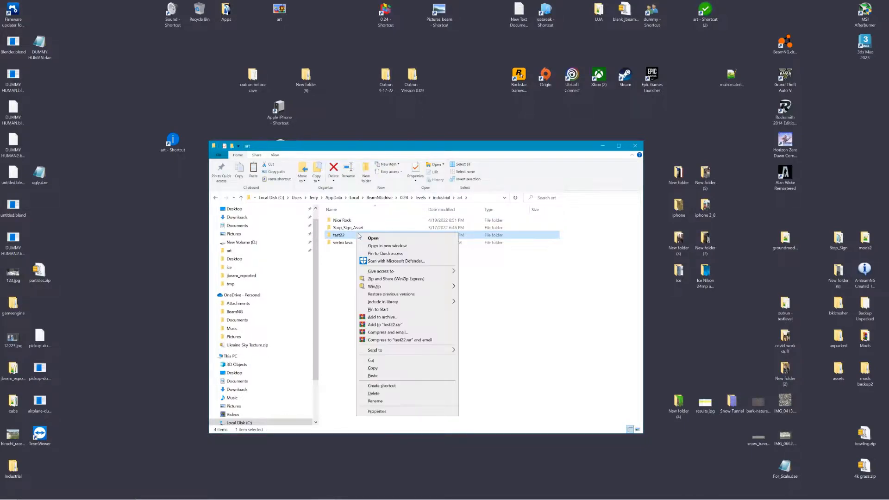
{"action": "key", "text": "Escape"}
- Paste the test22 folder into levels/smallgrid/art and close File Explorer
{"action": "left_click", "coordinate": [421, 198]}
{"action": "double_click", "coordinate": [350, 256]}
{"action": "double_click", "coordinate": [349, 221]}
{"action": "right_click", "coordinate": [393, 314]}
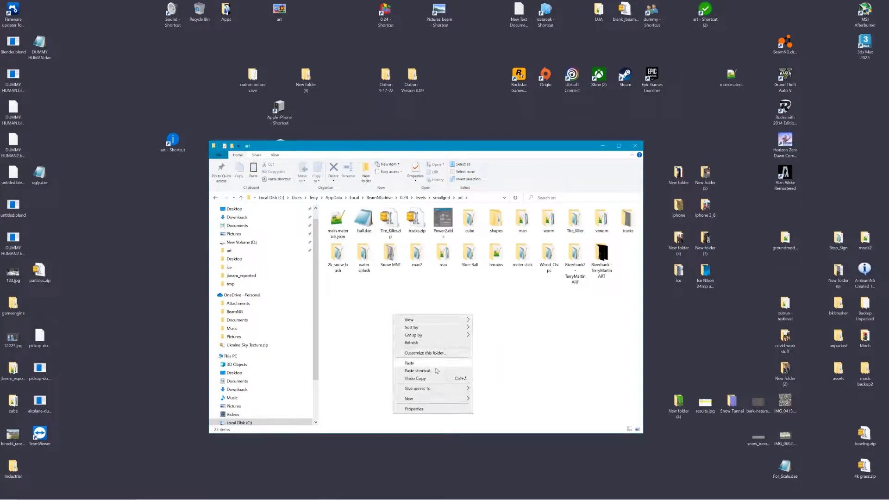
{"action": "left_click", "coordinate": [436, 363]}
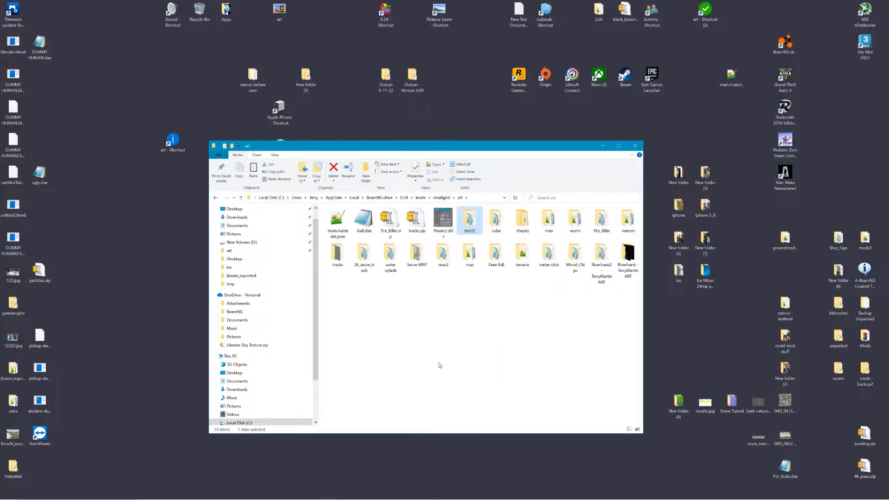
{"action": "left_click", "coordinate": [635, 145]}
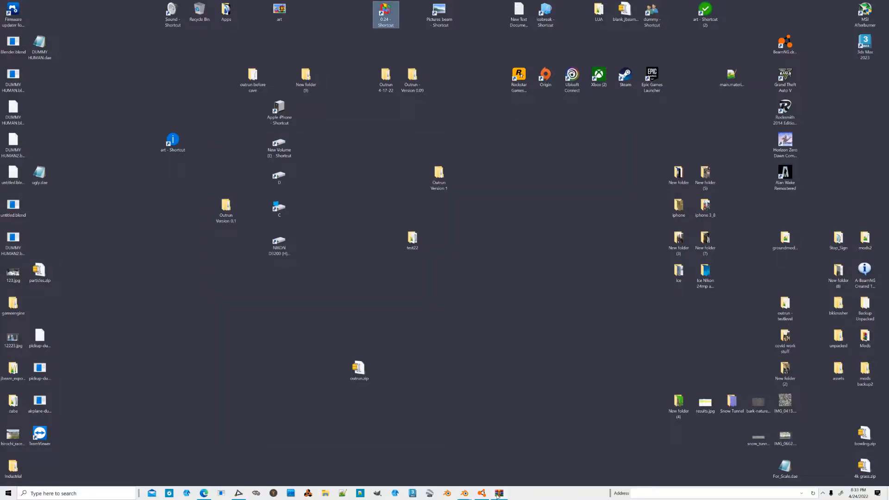
- Switch to BeamNG.drive and leave the World Editor
{"action": "mouse_move", "coordinate": [489, 496]}
{"action": "left_click", "coordinate": [482, 461]}
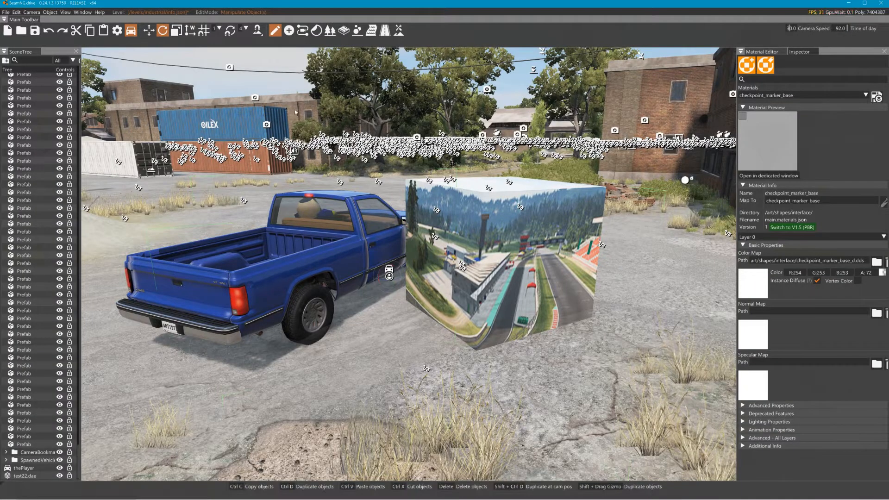
{"action": "key", "text": "F11"}
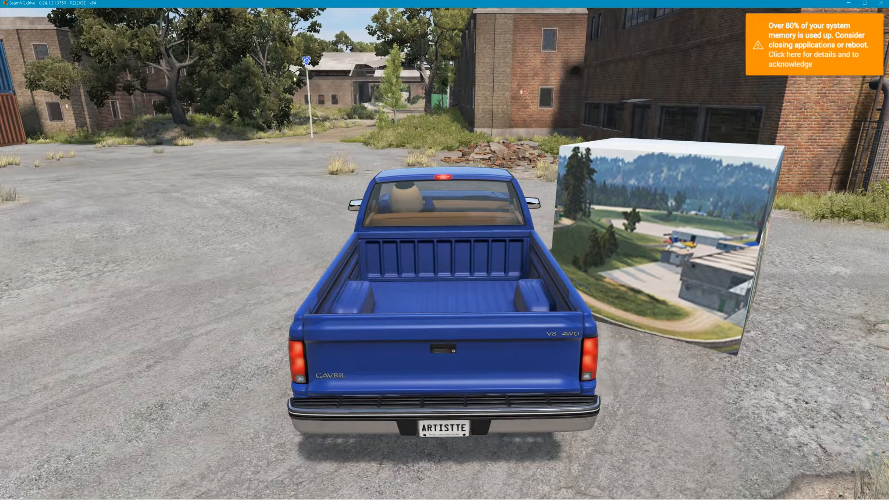
- Load the Grid, Small, Pure map in Freeroam from the main menu
{"action": "key", "text": "Escape"}
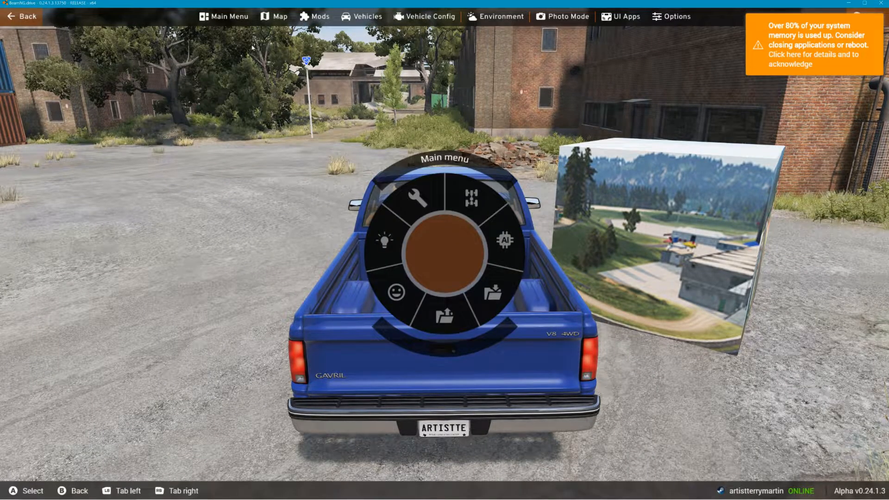
{"action": "left_click", "coordinate": [231, 19]}
{"action": "left_click", "coordinate": [234, 213]}
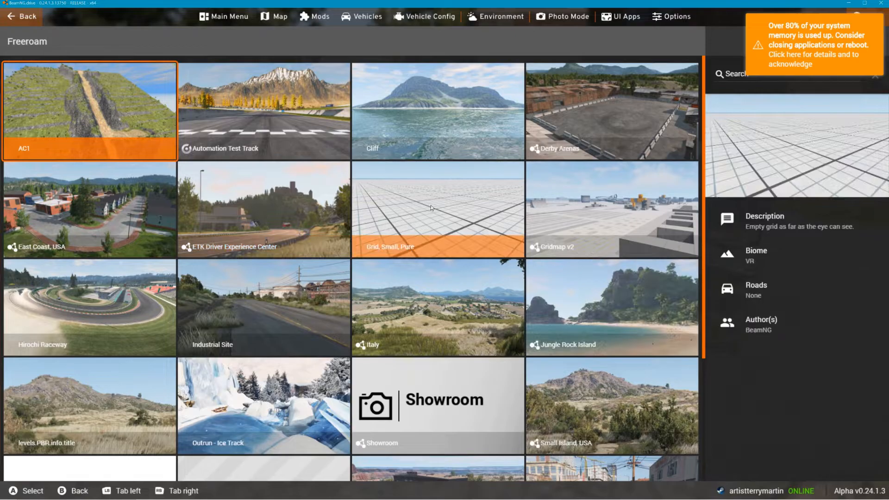
{"action": "left_click", "coordinate": [427, 206]}
{"action": "left_click", "coordinate": [775, 464]}
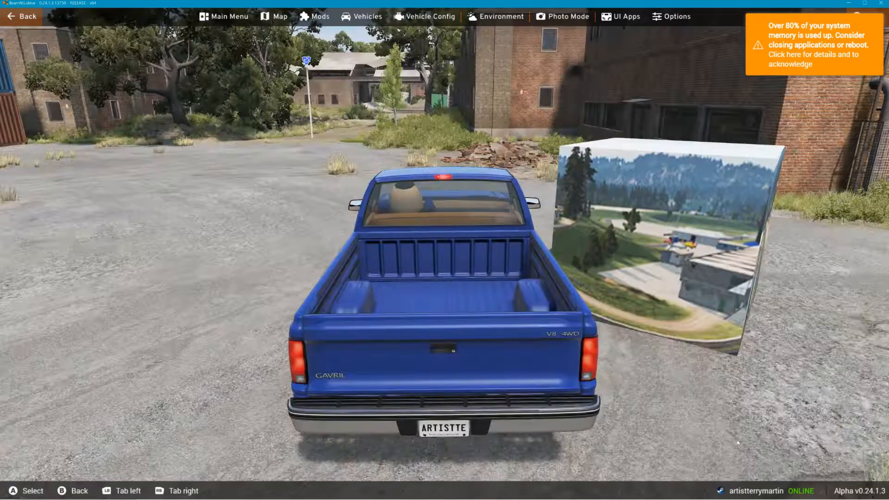
{"action": "left_click", "coordinate": [492, 278]}
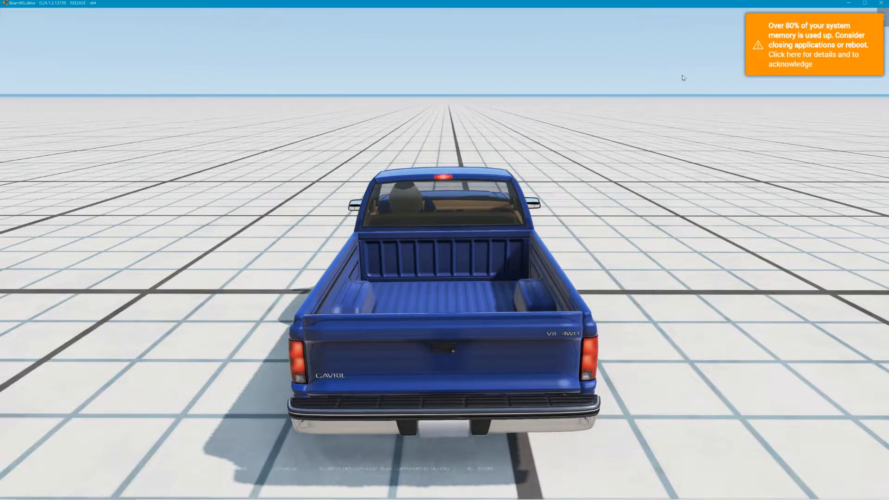
- Open the World Editor's Asset Browser and place test22.dae from the test22 folder on the grid beside the truck
{"action": "key", "text": "F11"}
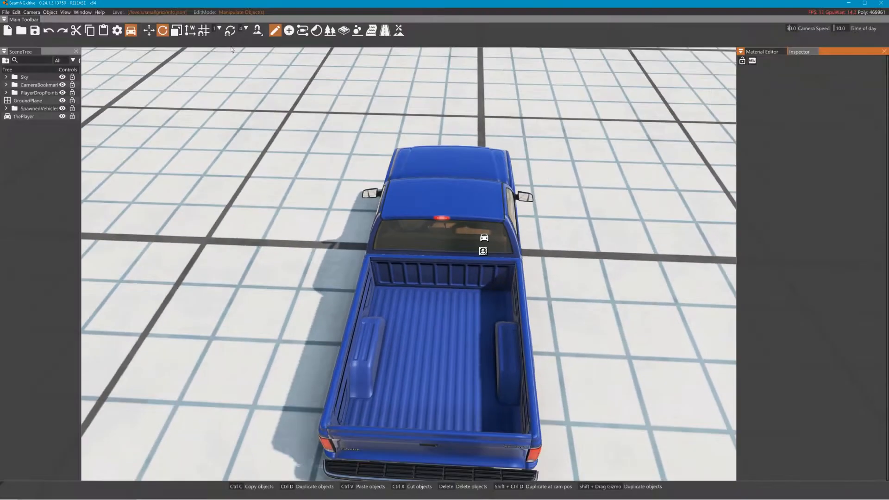
{"action": "left_click", "coordinate": [82, 12]}
{"action": "left_click", "coordinate": [93, 30]}
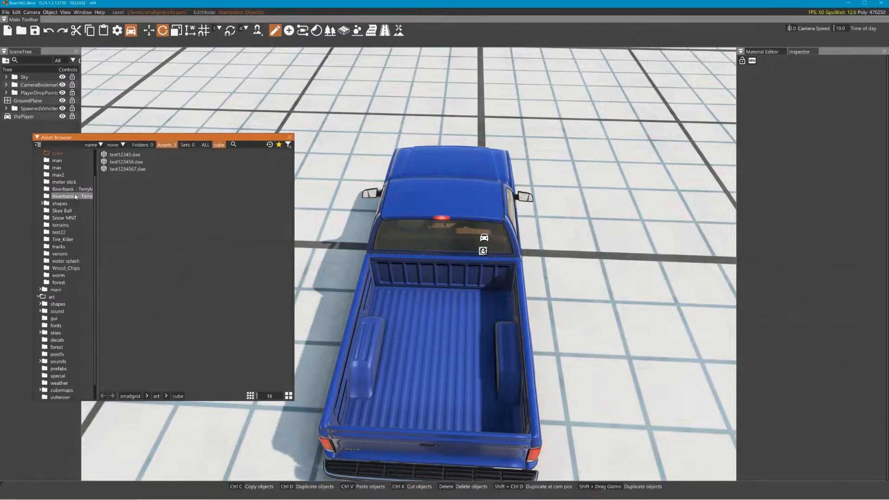
{"action": "left_click", "coordinate": [62, 233]}
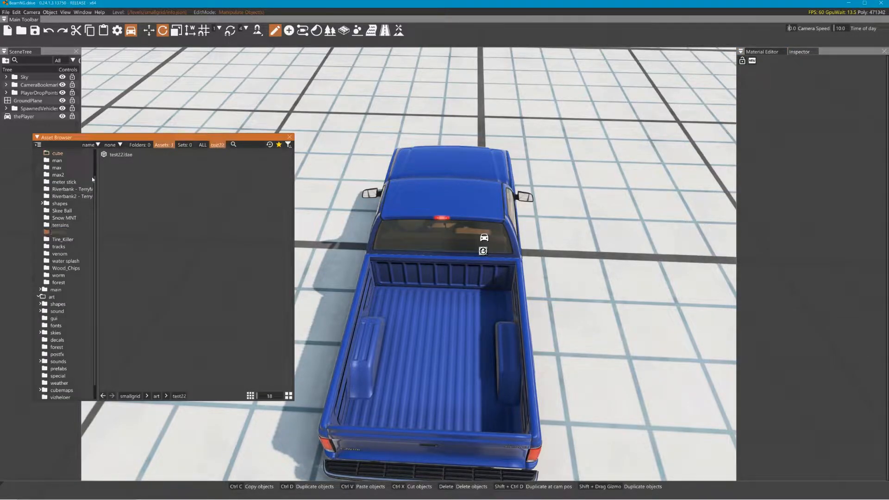
{"action": "left_click_drag", "start_coordinate": [114, 156], "coordinate": [616, 186]}
{"action": "right_click_drag", "start_coordinate": [616, 186], "coordinate": [475, 287]}
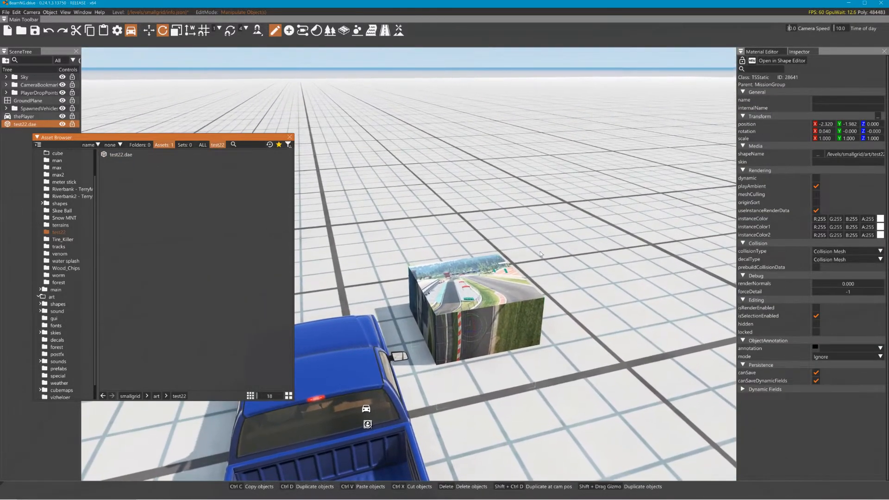
- Raise the placed cube to a Z position of about 0.84 and rotate it about 86 degrees around the Z axis
{"action": "key", "text": "1"}
{"action": "left_click_drag", "start_coordinate": [470, 324], "coordinate": [471, 275]}
{"action": "key", "text": "2"}
{"action": "key", "text": "1"}
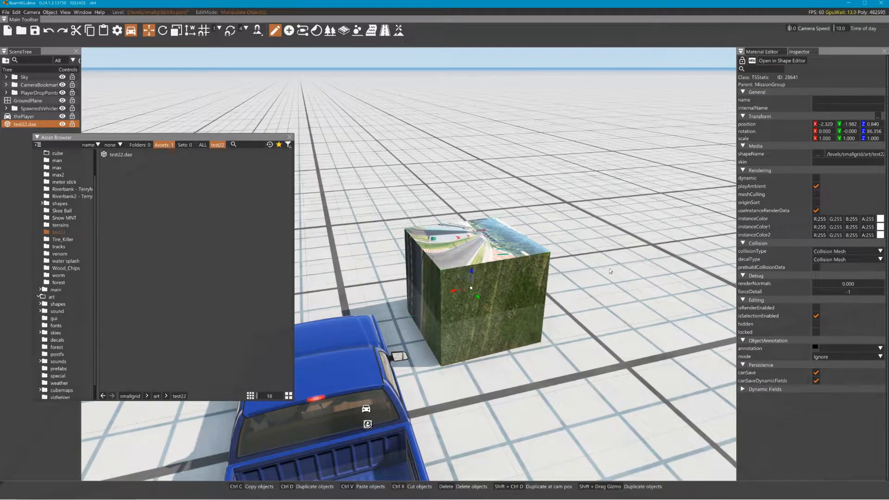
- Switch to Blender and assign an Image Texture to the Base Color of the cube's test22 material
{"action": "key", "text": "alt+Tab"}
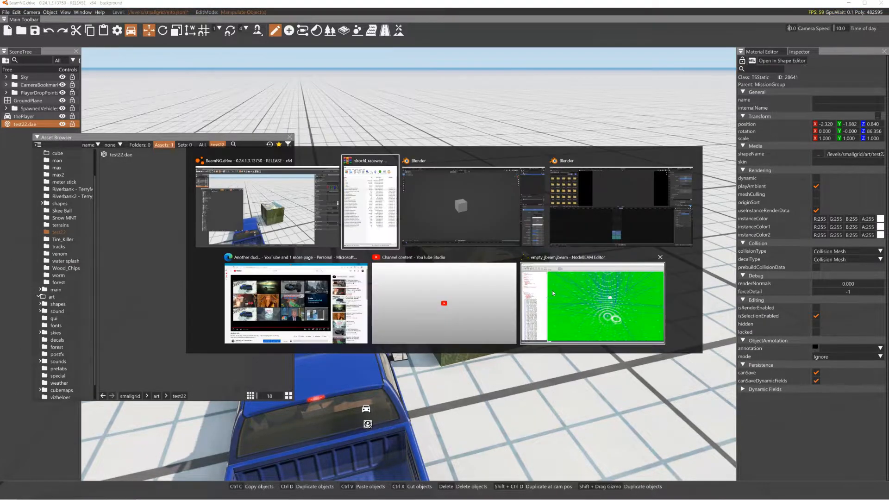
{"action": "key", "text": "alt+Tab"}
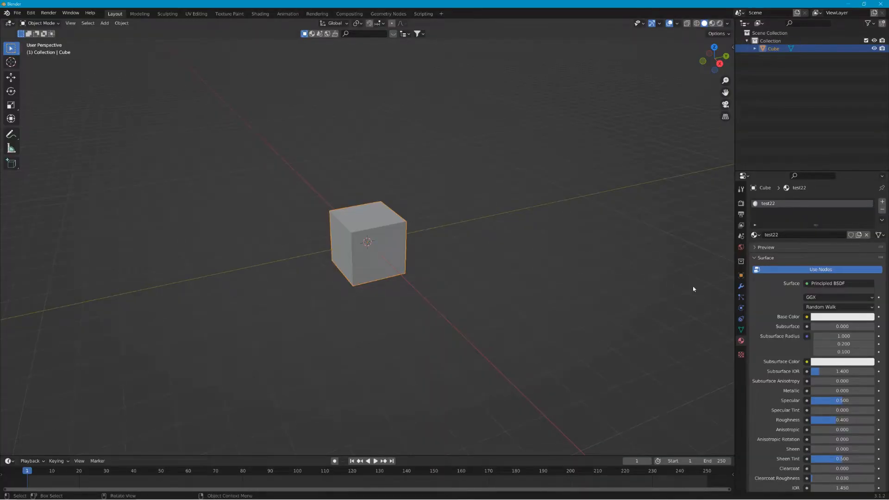
{"action": "left_click", "coordinate": [782, 235]}
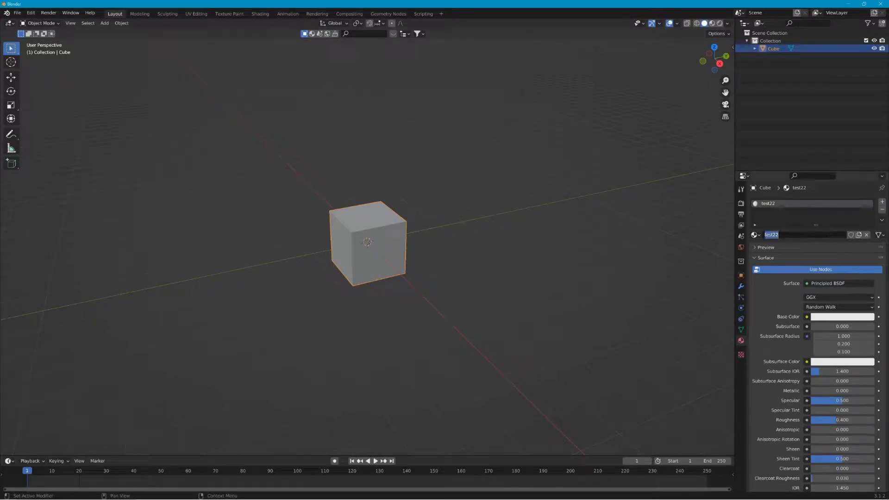
{"action": "left_click", "coordinate": [806, 317]}
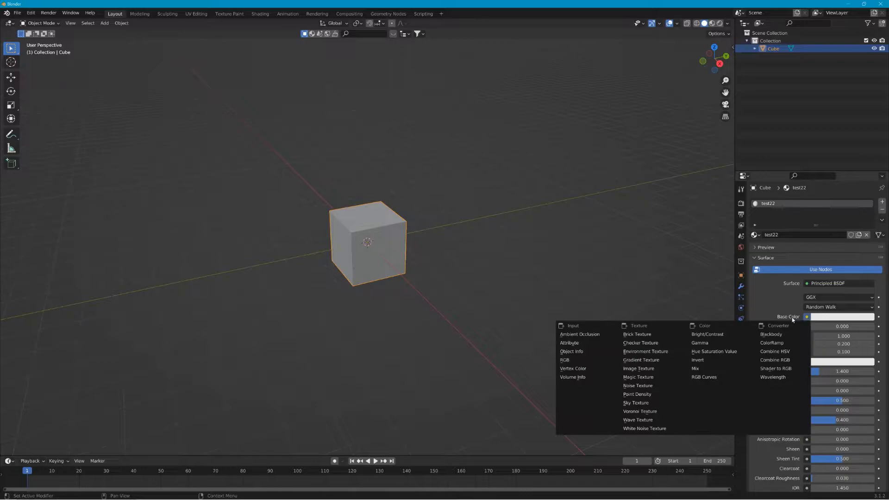
{"action": "left_click", "coordinate": [648, 368]}
- Load bark-nature-texture-819672.jpg from the Desktop as the base color image and show the cube in Material Preview shading
{"action": "left_click", "coordinate": [849, 330]}
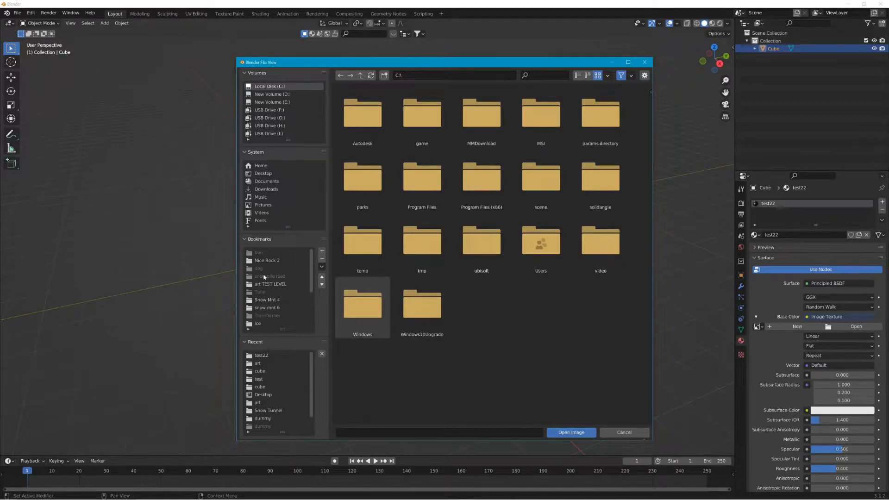
{"action": "left_click", "coordinate": [263, 174]}
{"action": "scroll", "coordinate": [520, 277], "scroll_direction": "down", "scroll_amount": 2}
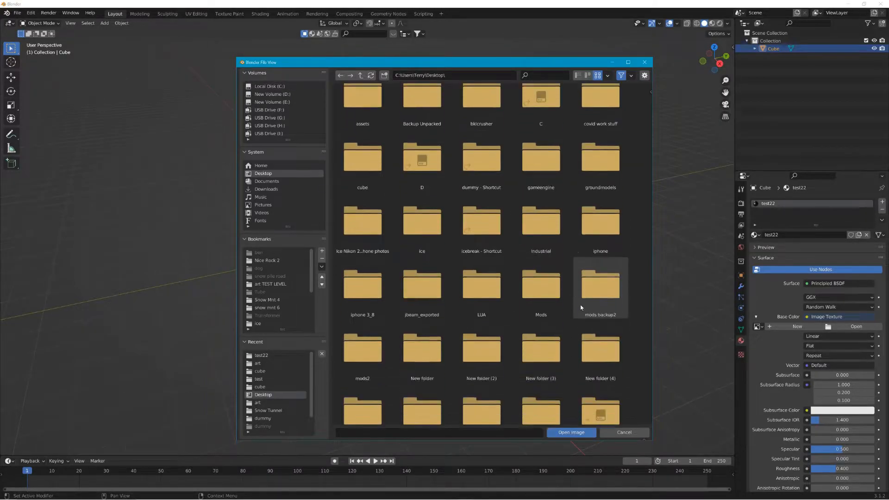
{"action": "left_click_drag", "start_coordinate": [651, 258], "coordinate": [651, 374]}
{"action": "left_click", "coordinate": [600, 324]}
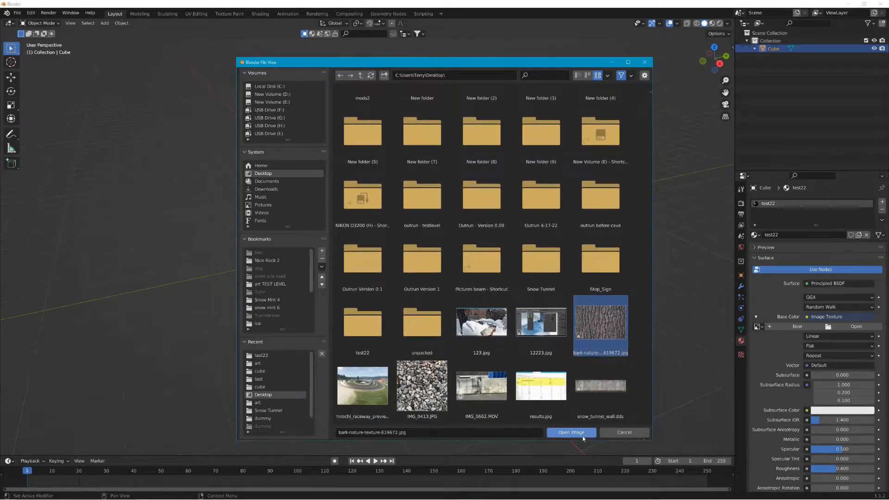
{"action": "left_click", "coordinate": [582, 433]}
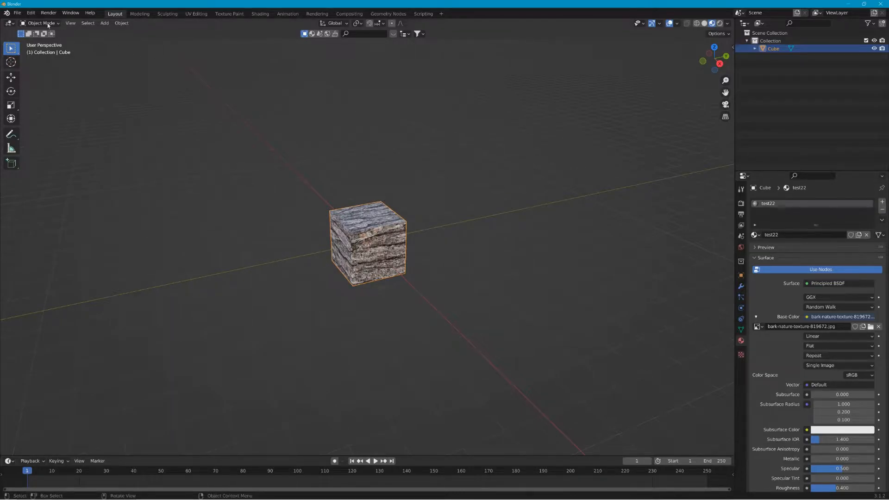
- Start a Collada (.dae) export and browse to the levels/smallgrid/art folder of the BeamNG.drive 0.24 user folder
{"action": "left_click", "coordinate": [18, 13]}
{"action": "mouse_move", "coordinate": [47, 129]}
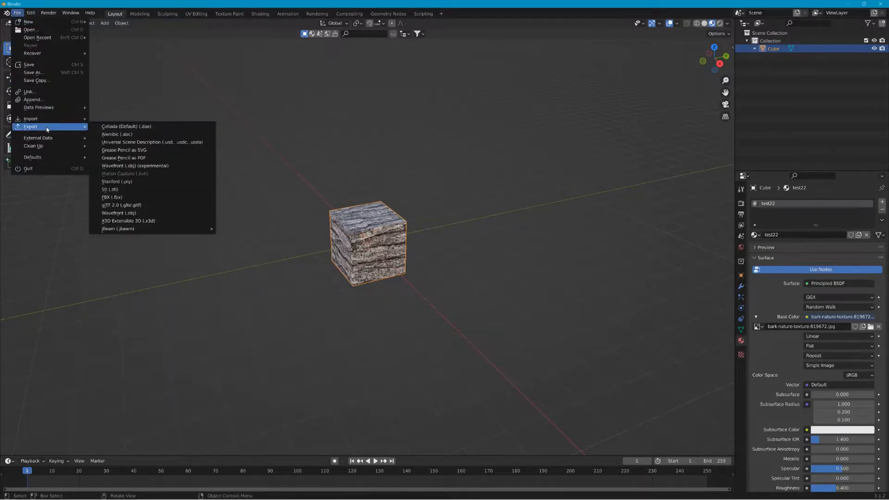
{"action": "left_click", "coordinate": [116, 126]}
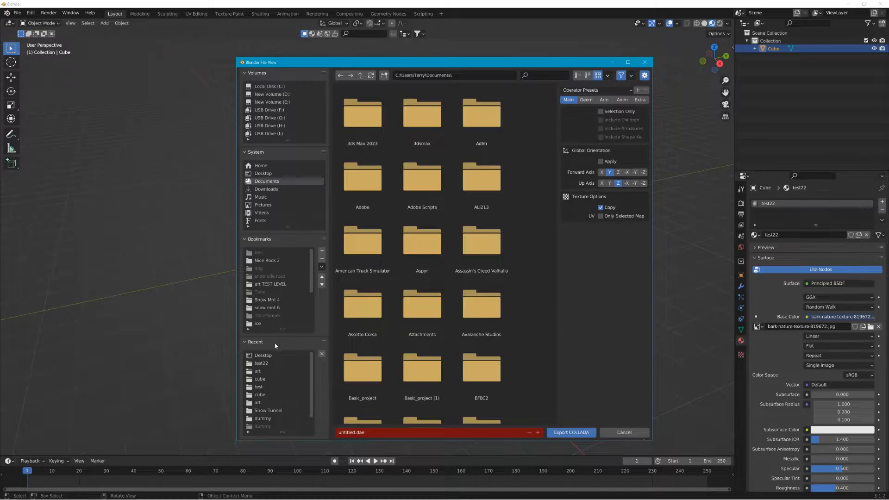
{"action": "left_click", "coordinate": [262, 363]}
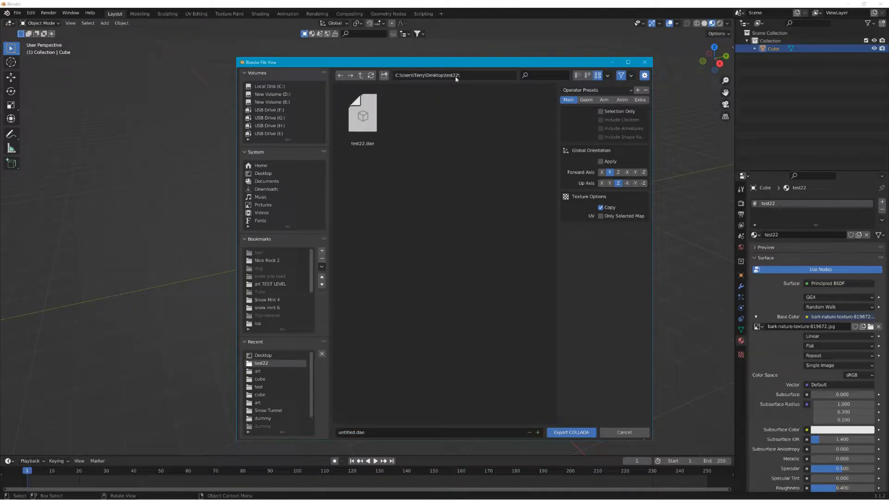
{"action": "left_click", "coordinate": [258, 370]}
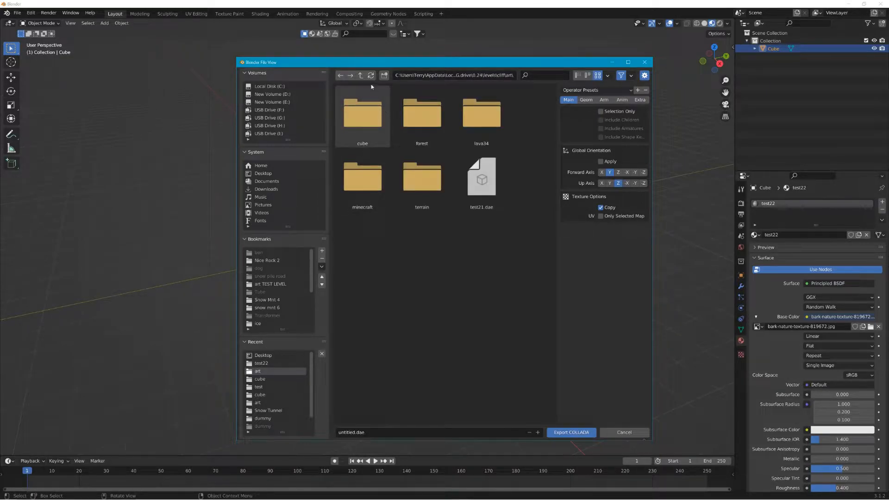
{"action": "left_click", "coordinate": [360, 76]}
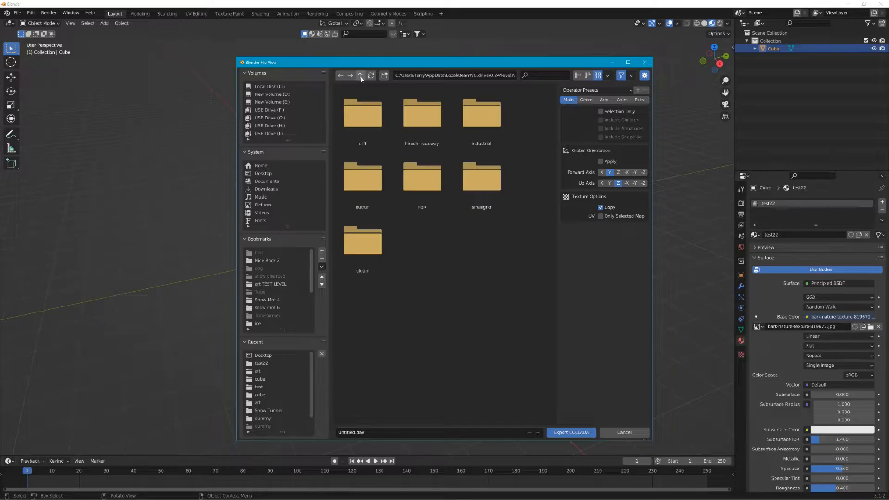
{"action": "double_click", "coordinate": [479, 178]}
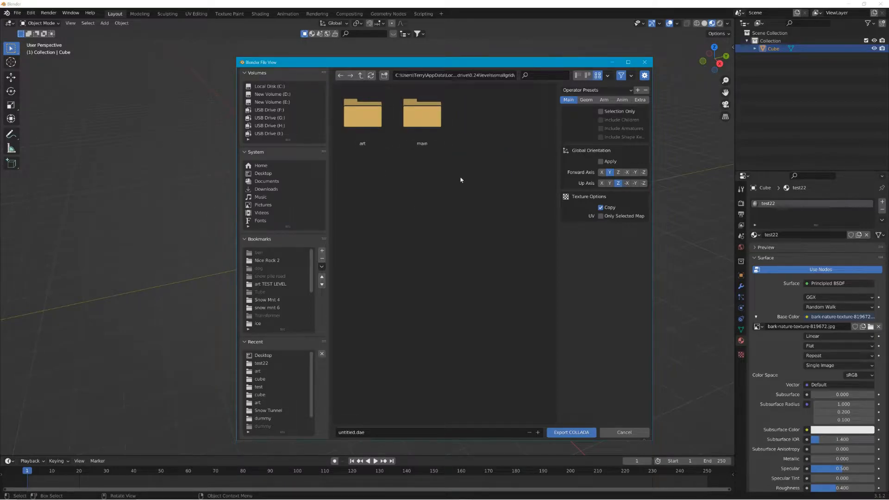
{"action": "double_click", "coordinate": [359, 116]}
- Export the cube over test22.dae in the test22 folder with textures copied, and minimize the game to reach the desktop
{"action": "scroll", "coordinate": [422, 301], "scroll_direction": "down", "scroll_amount": 3}
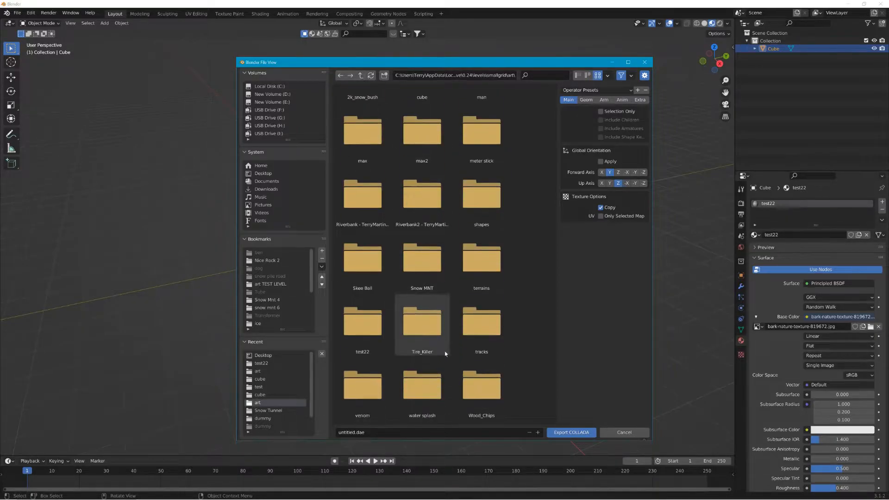
{"action": "left_click", "coordinate": [354, 309]}
{"action": "double_click", "coordinate": [355, 309]}
{"action": "left_click", "coordinate": [366, 143]}
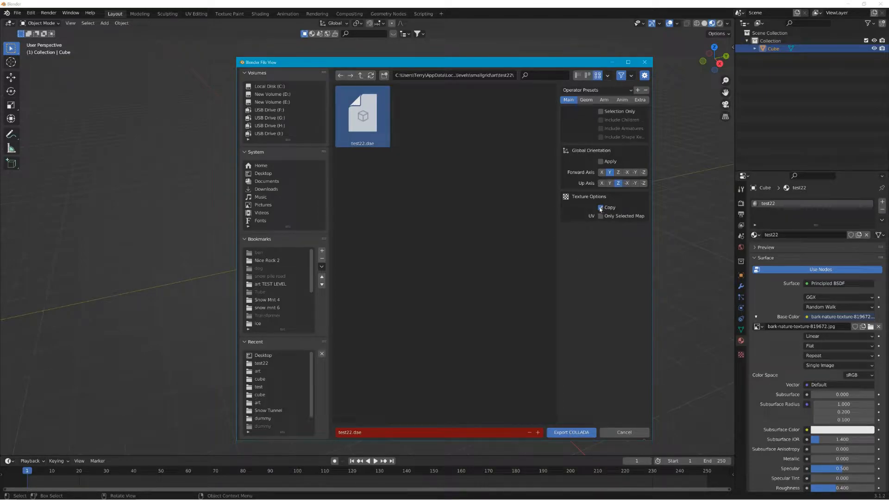
{"action": "left_click", "coordinate": [572, 432]}
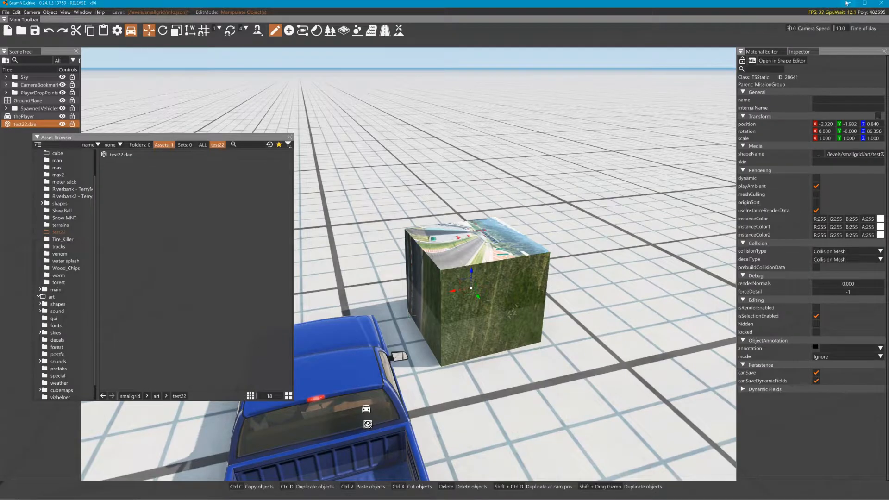
{"action": "left_click", "coordinate": [849, 3]}
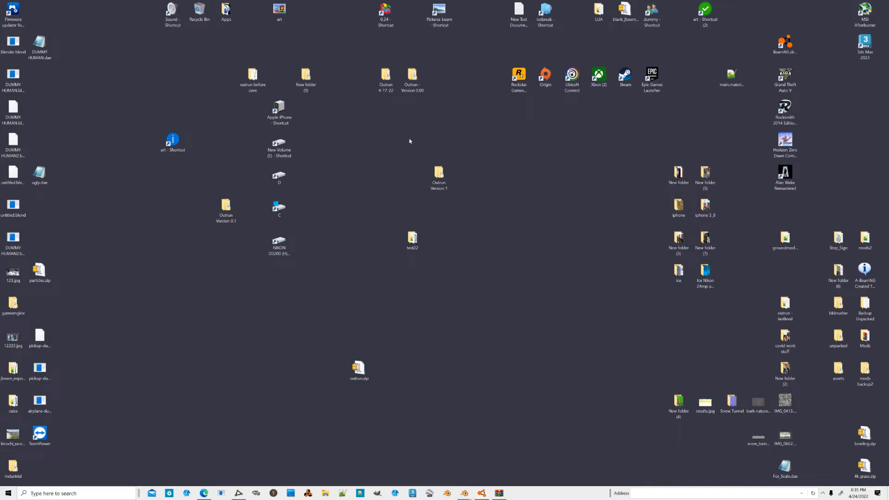
- Open the levels/smallgrid/art/test22 folder of the BeamNG.drive 0.24 user folder and select the bark texture image
{"action": "double_click", "coordinate": [384, 11]}
{"action": "double_click", "coordinate": [340, 257]}
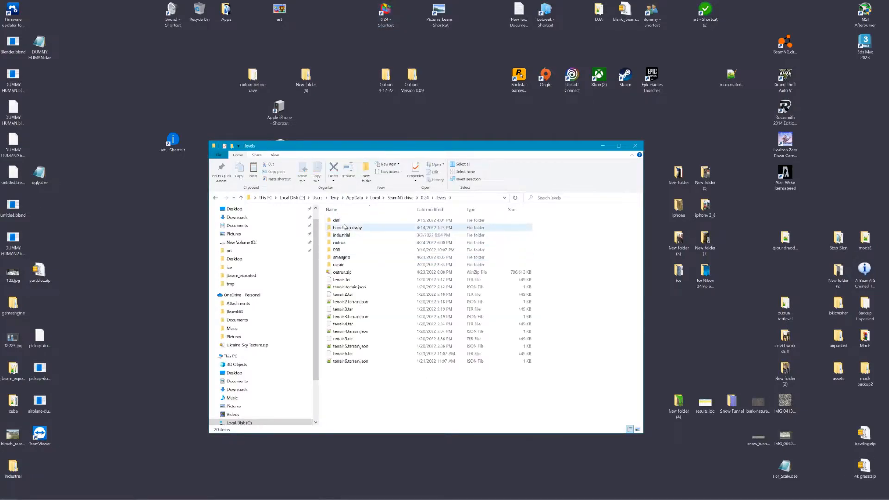
{"action": "double_click", "coordinate": [342, 257]}
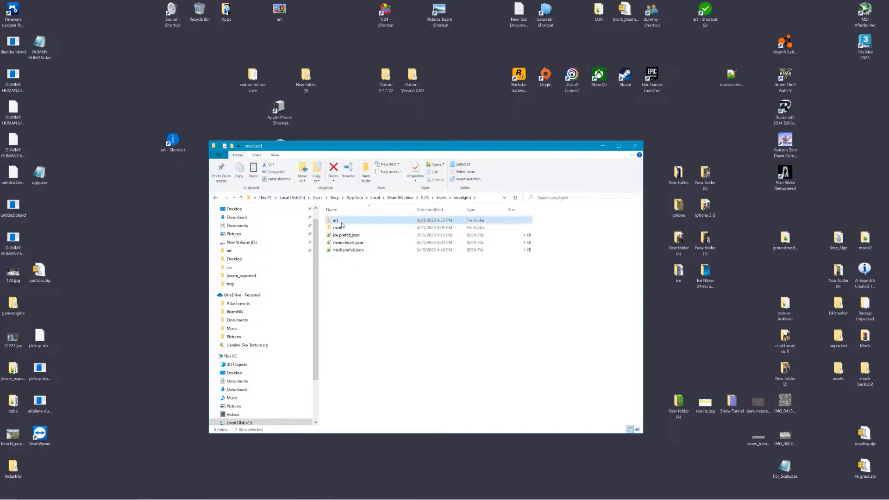
{"action": "double_click", "coordinate": [341, 220]}
{"action": "left_click", "coordinate": [473, 226]}
{"action": "double_click", "coordinate": [472, 226]}
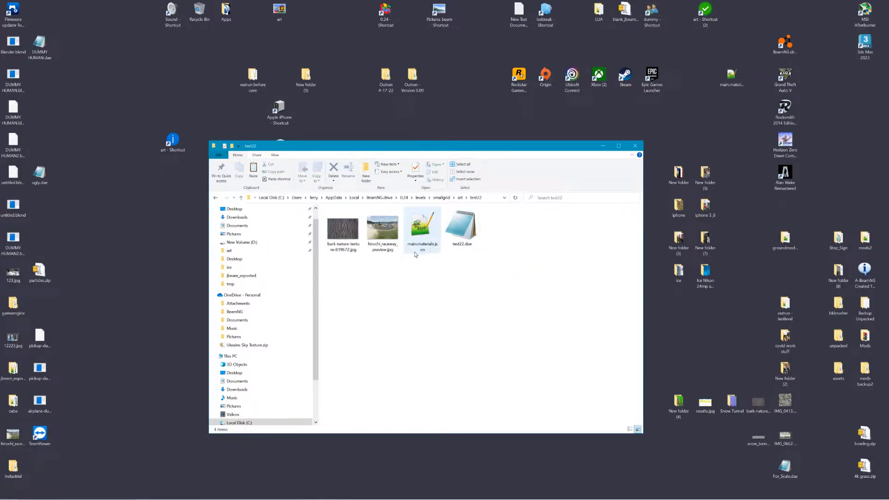
{"action": "left_click", "coordinate": [345, 228]}
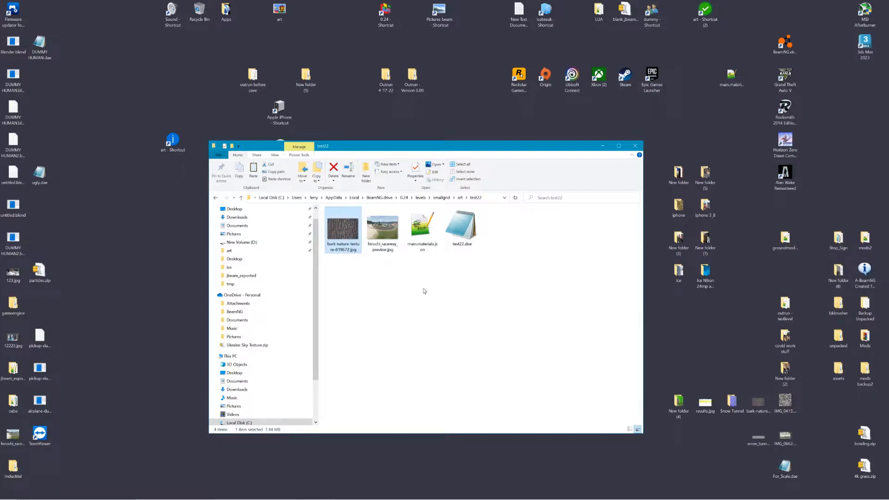
- Open main.materials.json from the test22 folder and clear the file name in the colorMap entry
{"action": "double_click", "coordinate": [422, 227]}
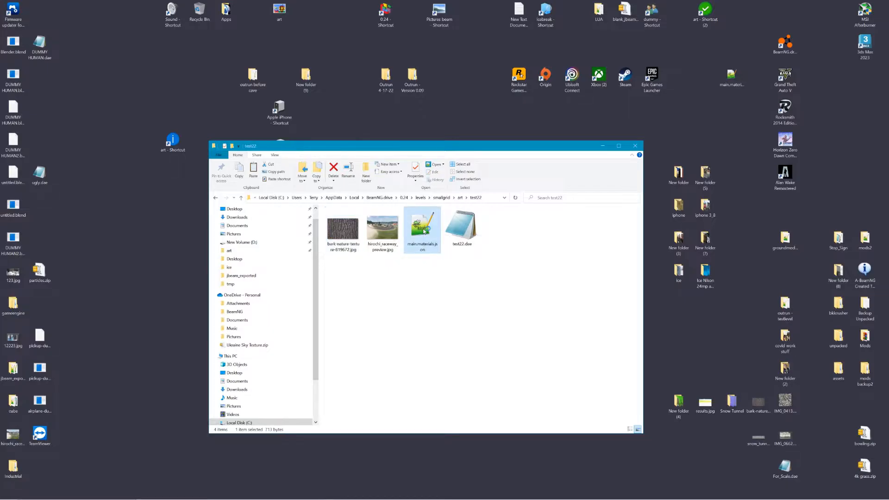
{"action": "left_click_drag", "start_coordinate": [107, 106], "coordinate": [209, 107]}
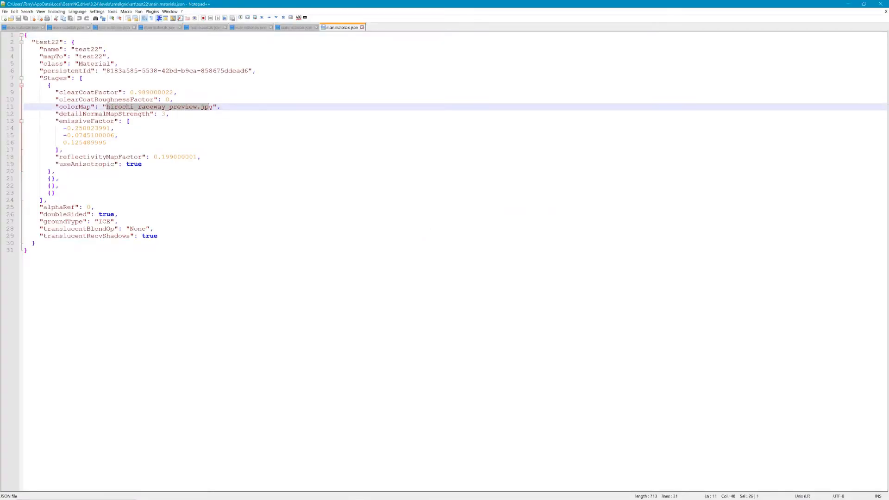
{"action": "key", "text": "BackSpace"}
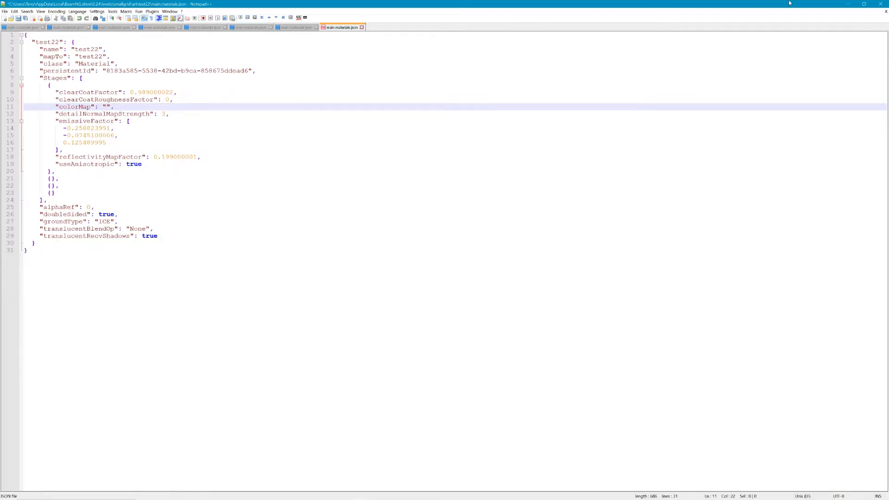
- Return to the test22 folder and copy the full file name of bark-nature-texture-819672.jpg, including its extension
{"action": "left_click", "coordinate": [848, 3]}
{"action": "right_click", "coordinate": [358, 247]}
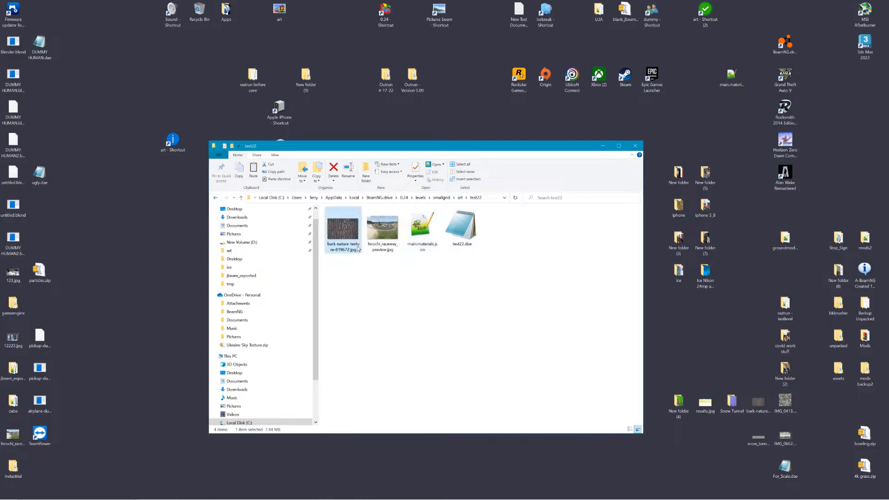
{"action": "left_click", "coordinate": [376, 481]}
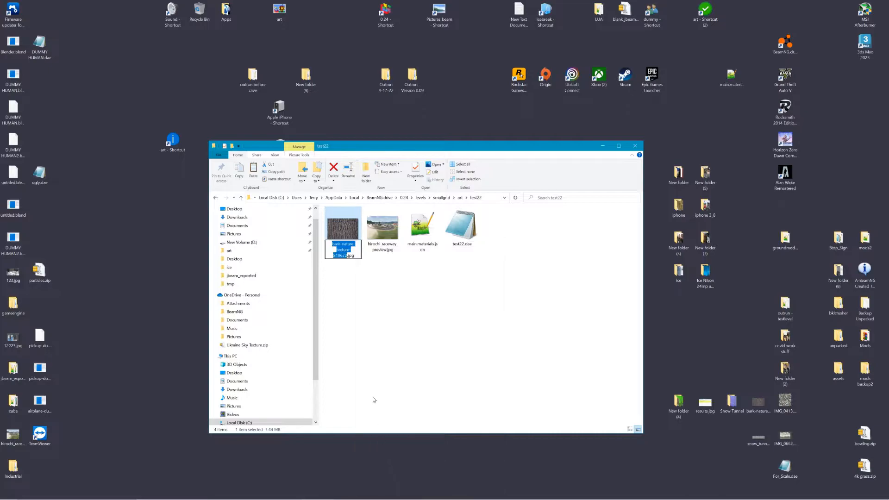
{"action": "key", "text": "ctrl+a"}
{"action": "key", "text": "ctrl+c"}
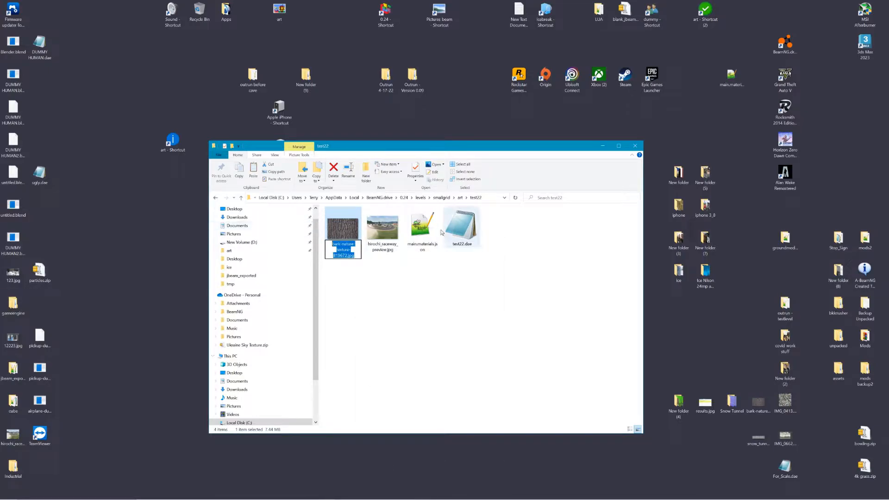
- Set colorMap in main.materials.json to bark-nature-texture-819672.jpg, save the file and close the test22 folder window
{"action": "double_click", "coordinate": [422, 226]}
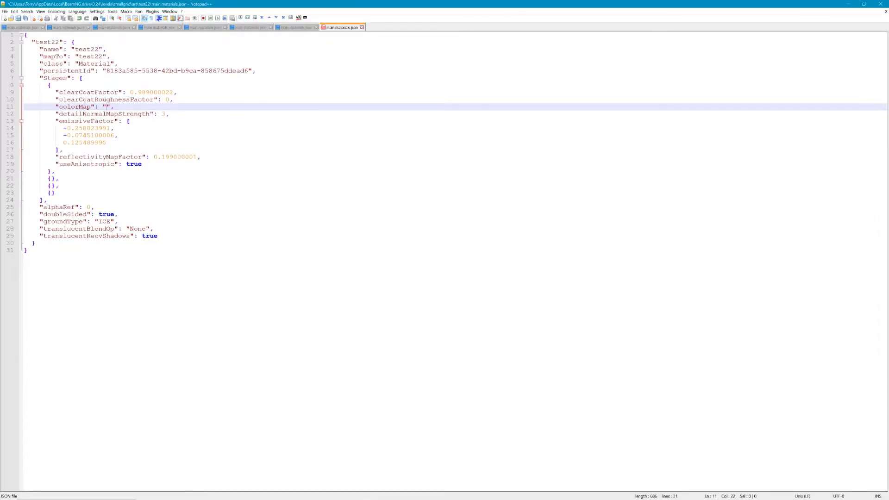
{"action": "key", "text": "ctrl+v"}
{"action": "left_click", "coordinate": [19, 19]}
{"action": "left_click", "coordinate": [847, 3]}
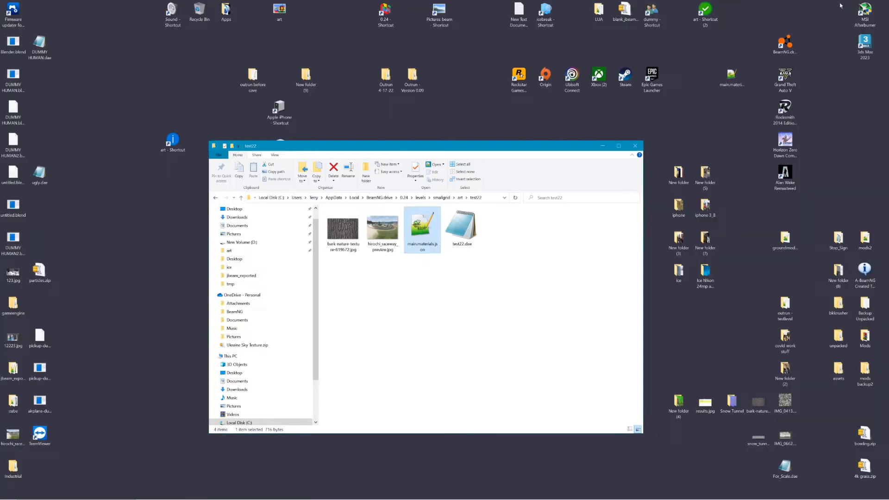
{"action": "left_click", "coordinate": [635, 146]}
- Switch to BeamNG.drive, close the Asset Browser and leave the World Editor
{"action": "key", "text": "alt+Tab"}
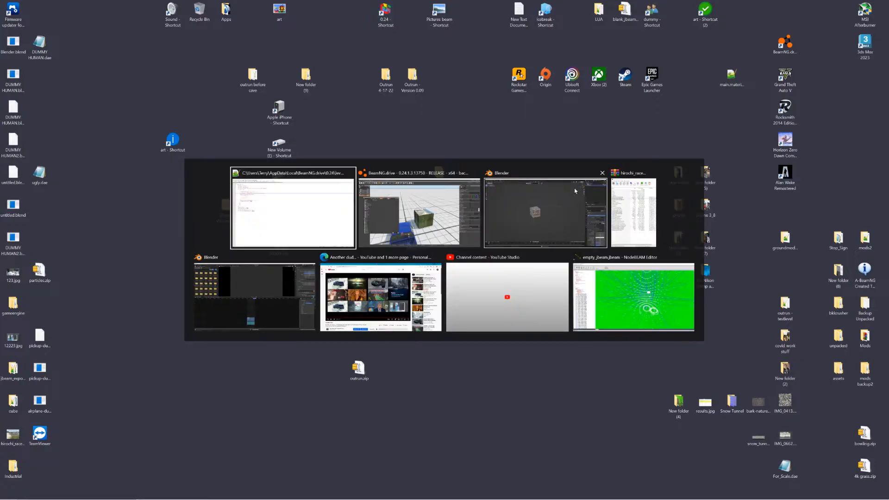
{"action": "key", "text": "alt+Tab"}
{"action": "key", "text": "alt+Tab"}
{"action": "key", "text": "alt+Tab"}
{"action": "key", "text": "alt+Tab"}
{"action": "key", "text": "alt+Tab"}
{"action": "key", "text": "alt+Tab"}
{"action": "key", "text": "alt+Tab"}
{"action": "key", "text": "alt+Tab"}
{"action": "key", "text": "alt+Tab"}
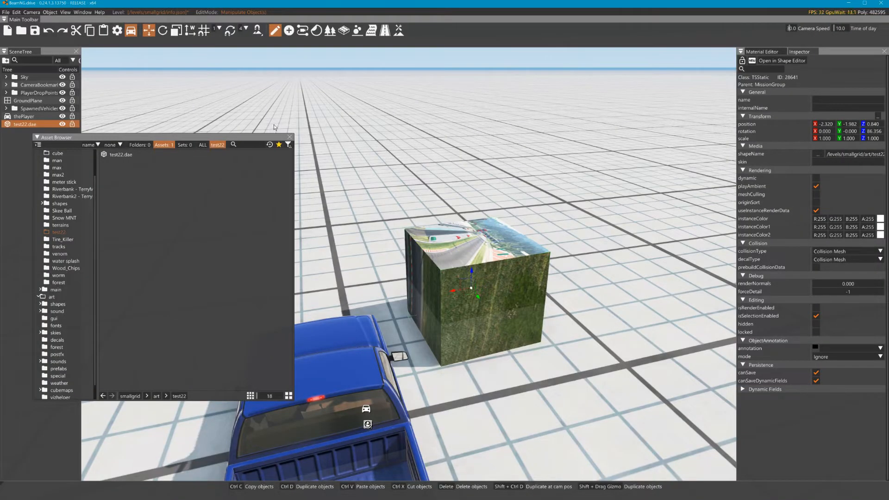
{"action": "left_click", "coordinate": [290, 137]}
{"action": "key", "text": "F11"}
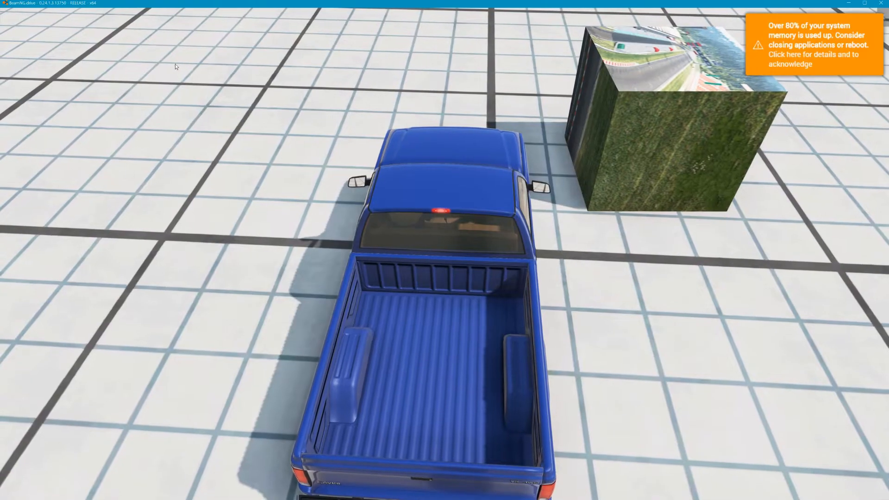
- Reload the small grid map in Freeroam at the Default spawn point without saving the level changes
{"action": "key", "text": "Escape"}
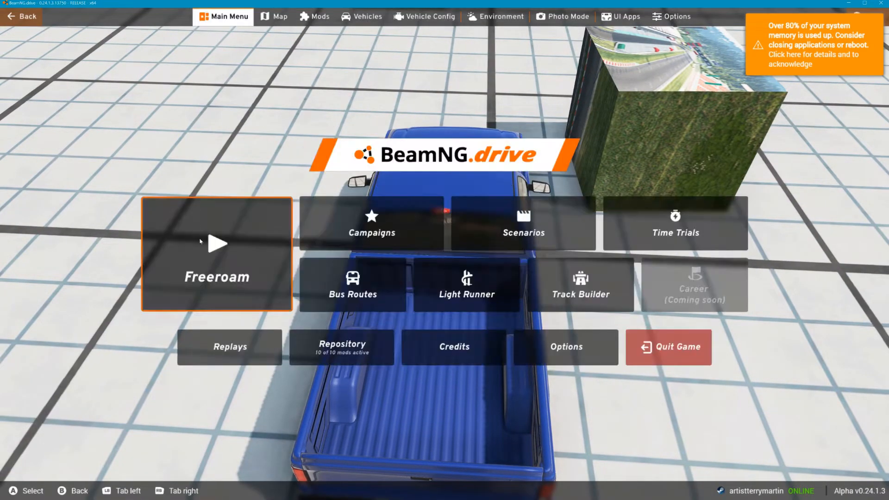
{"action": "left_click", "coordinate": [217, 259]}
{"action": "left_click", "coordinate": [453, 225]}
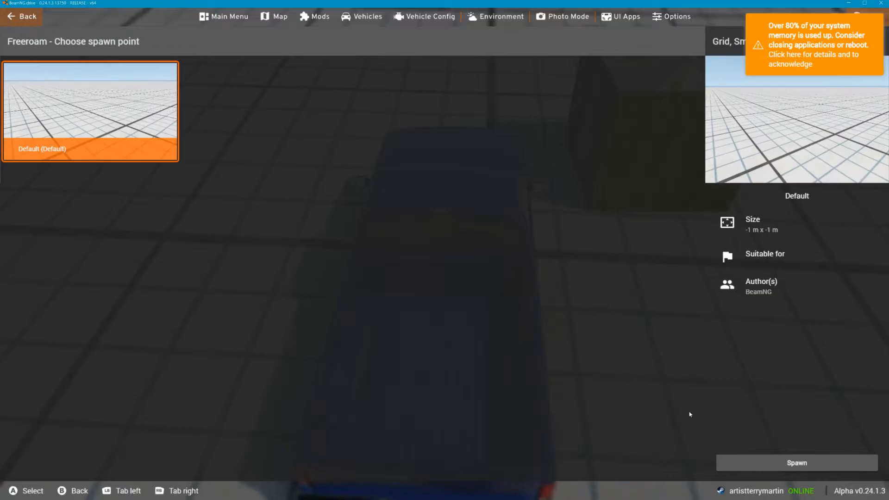
{"action": "left_click", "coordinate": [764, 463]}
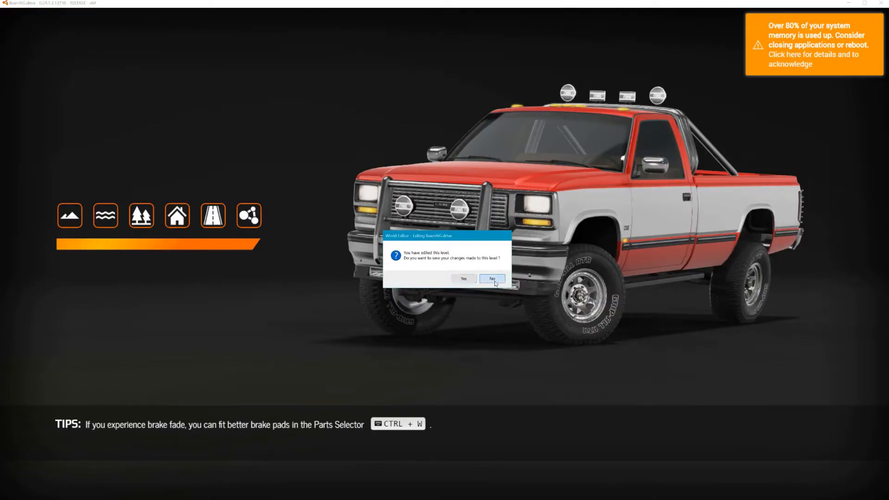
{"action": "left_click", "coordinate": [492, 280]}
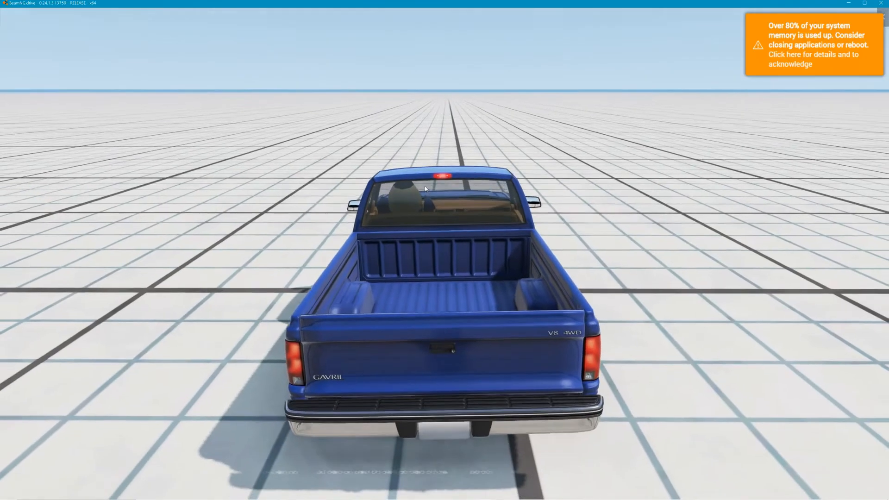
- Reopen the World Editor with the Asset Browser and place test22.dae on the grid beside the truck
{"action": "key", "text": "Escape"}
{"action": "key", "text": "Escape"}
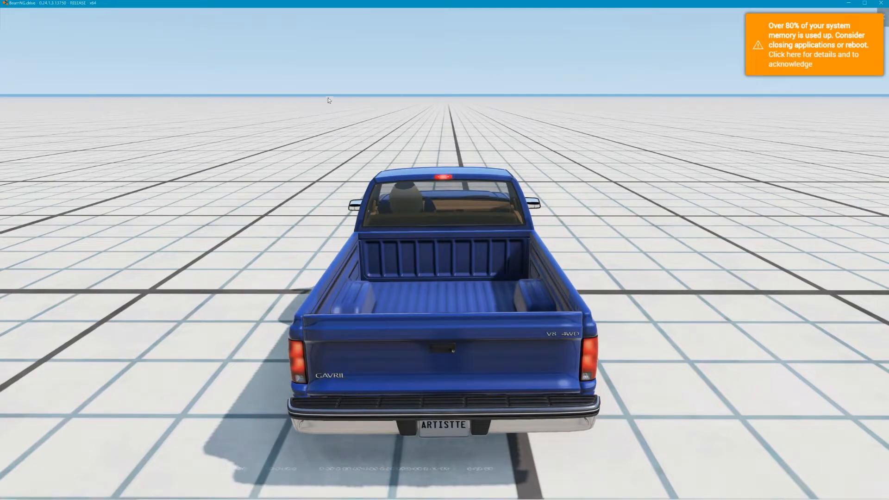
{"action": "key", "text": "F11"}
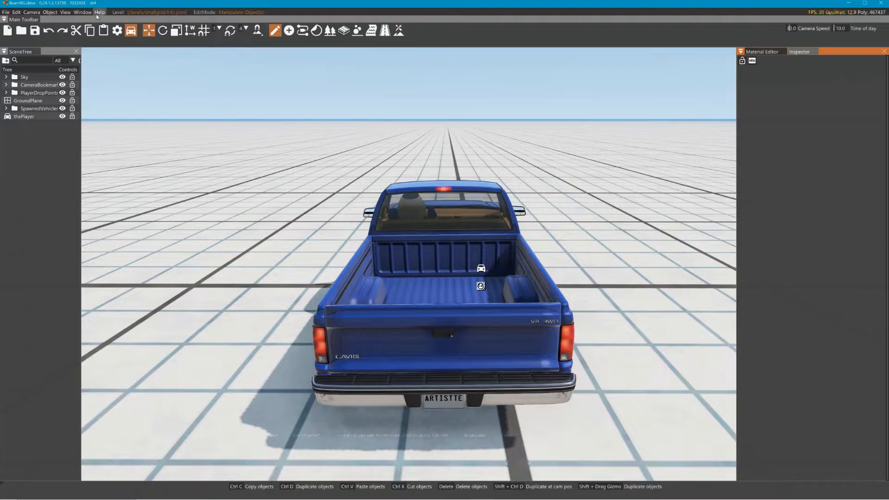
{"action": "left_click", "coordinate": [83, 12]}
{"action": "left_click", "coordinate": [89, 29]}
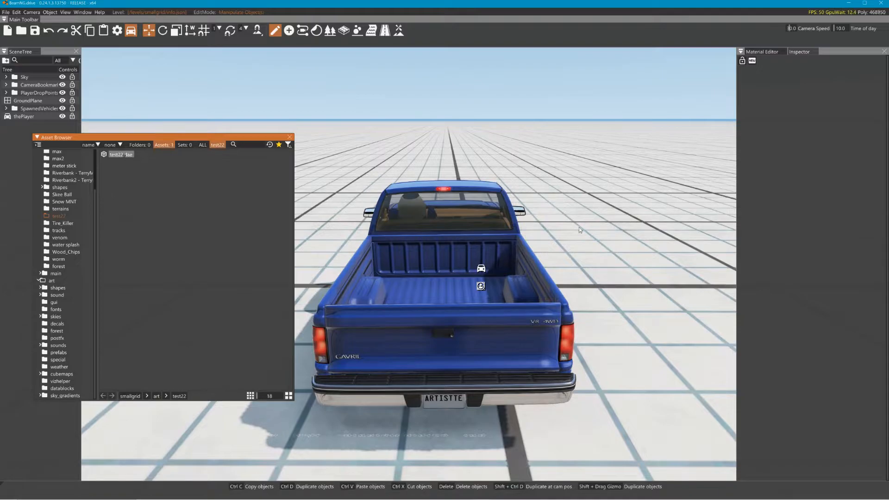
{"action": "left_click_drag", "start_coordinate": [612, 271], "coordinate": [619, 203]}
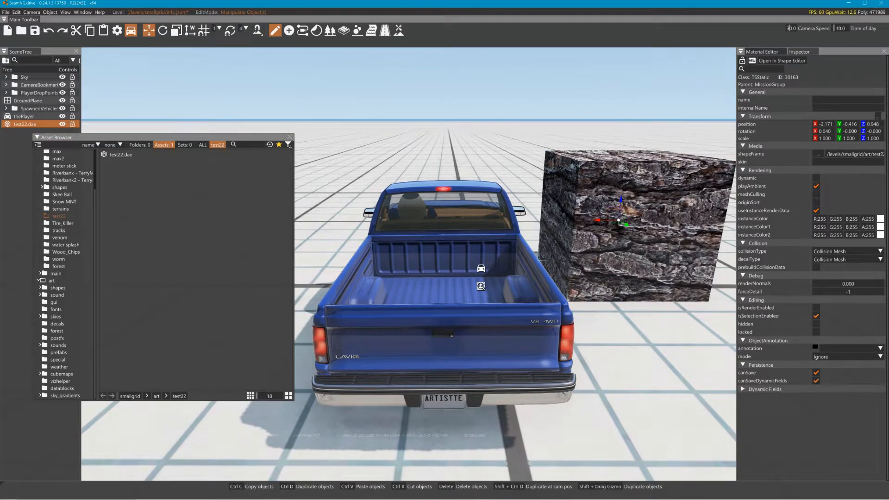
- Examine the cube's test22 material in the Material Editor and the images available for its Color Map, without choosing one
{"action": "left_click", "coordinate": [762, 51]}
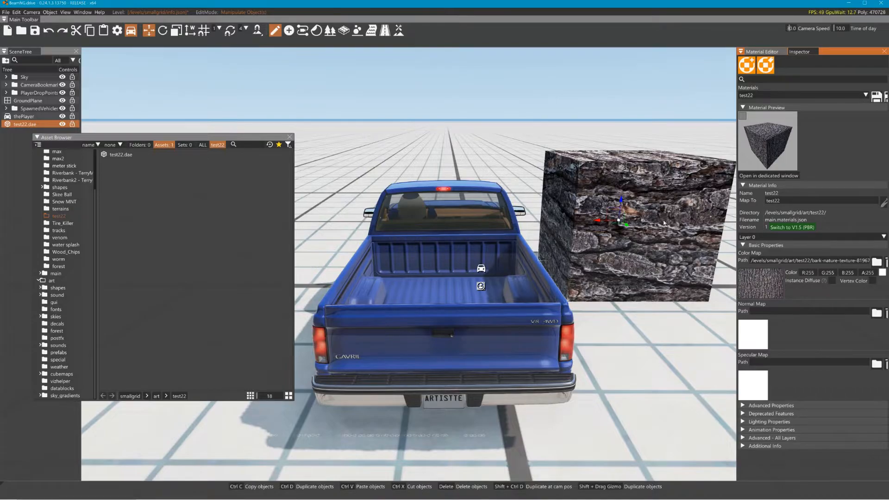
{"action": "key", "text": "d"}
{"action": "key", "text": "d"}
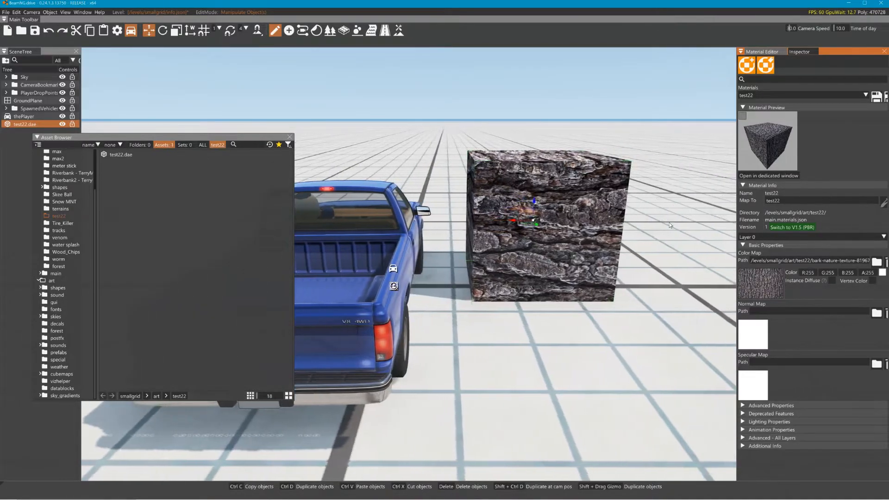
{"action": "left_click", "coordinate": [118, 155]}
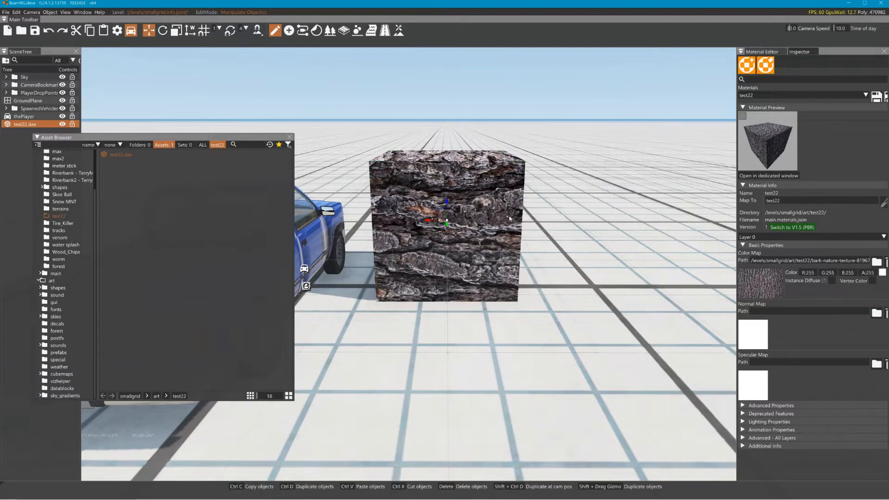
{"action": "left_click", "coordinate": [771, 287]}
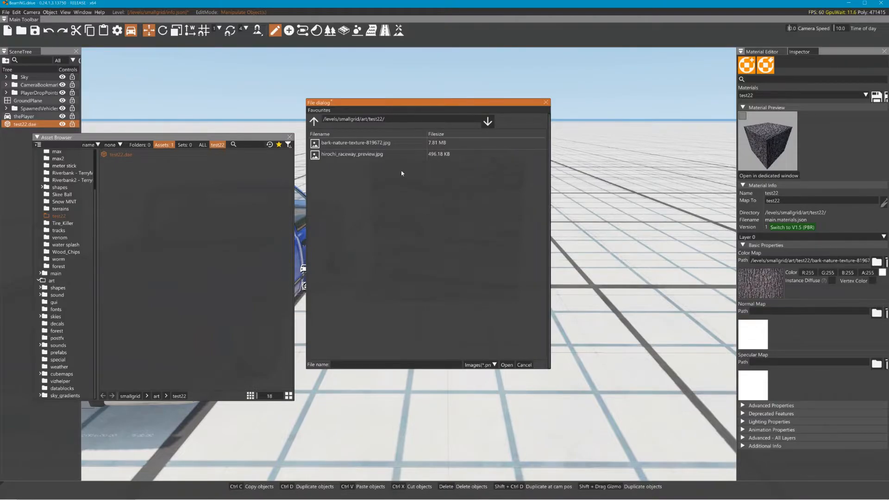
{"action": "left_click", "coordinate": [526, 365]}
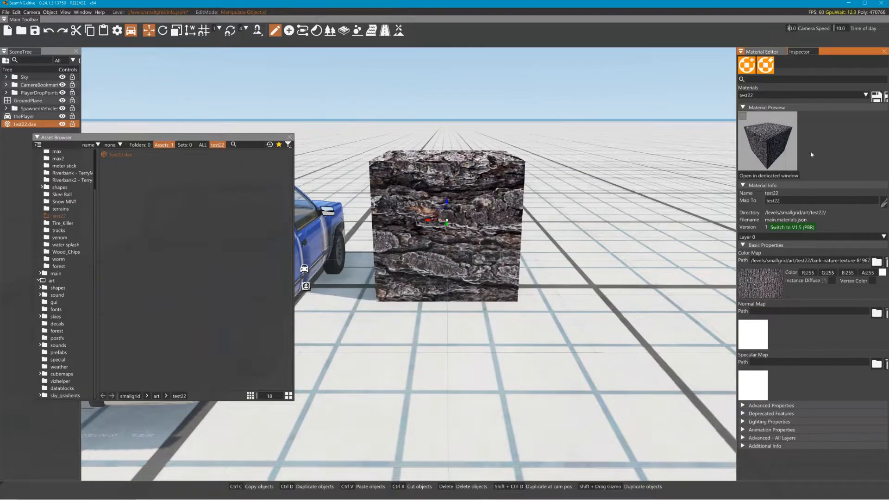
- Minimize the game and copy 123.jpg from the Desktop
{"action": "left_click", "coordinate": [848, 3]}
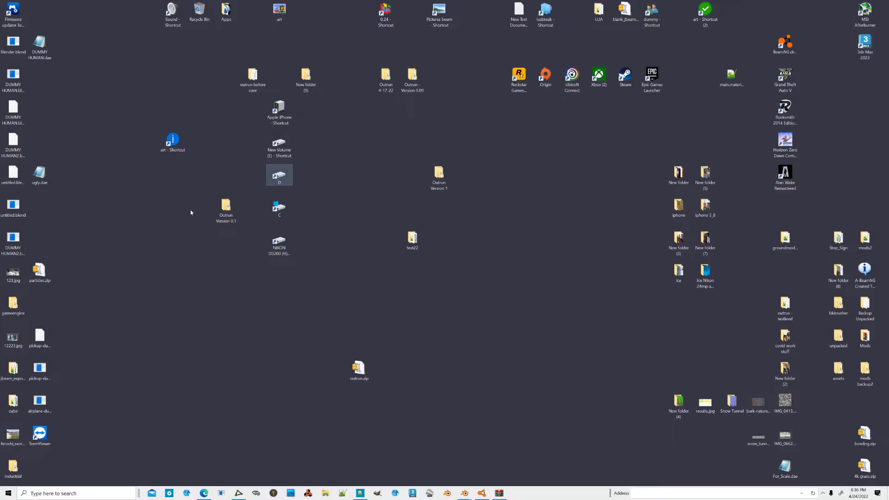
{"action": "right_click", "coordinate": [18, 273]}
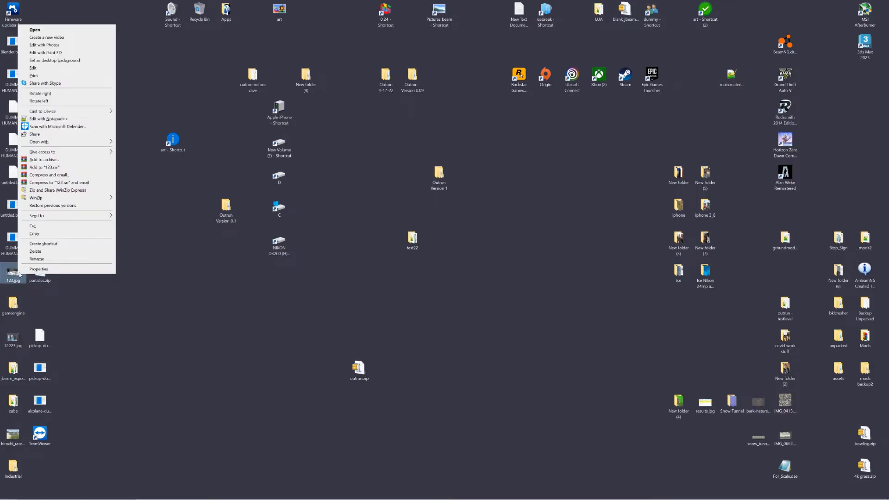
{"action": "left_click", "coordinate": [48, 235]}
- Paste 123.jpg into the levels/smallgrid/art/test22 folder of the 0.24 user folder and switch back to BeamNG.drive
{"action": "double_click", "coordinate": [385, 13]}
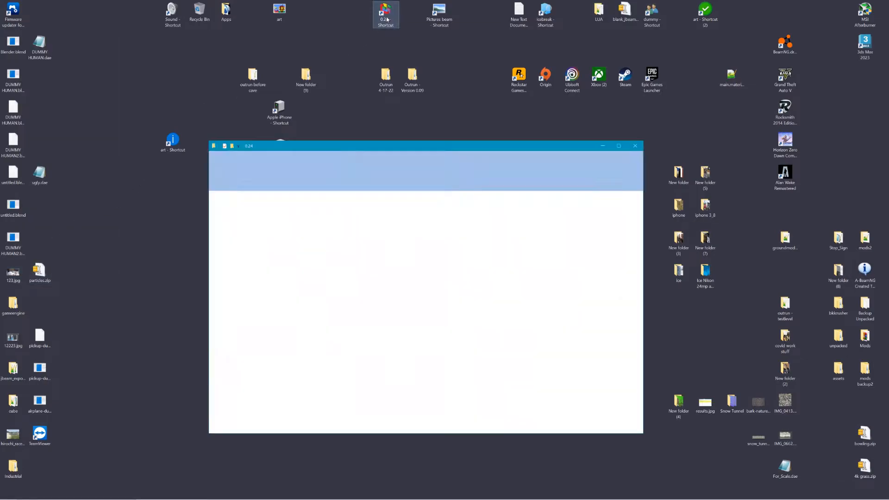
{"action": "double_click", "coordinate": [338, 258]}
{"action": "left_click", "coordinate": [341, 243]}
{"action": "double_click", "coordinate": [341, 257]}
{"action": "double_click", "coordinate": [343, 222]}
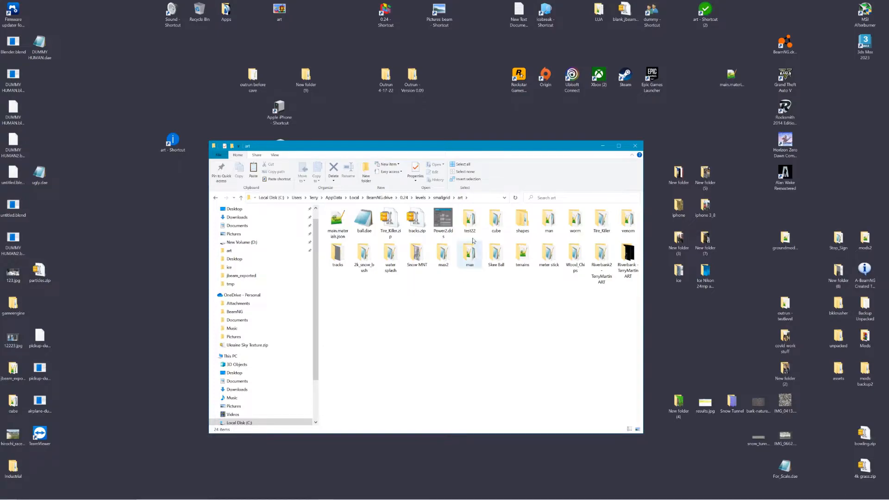
{"action": "double_click", "coordinate": [470, 220]}
{"action": "right_click", "coordinate": [391, 266]}
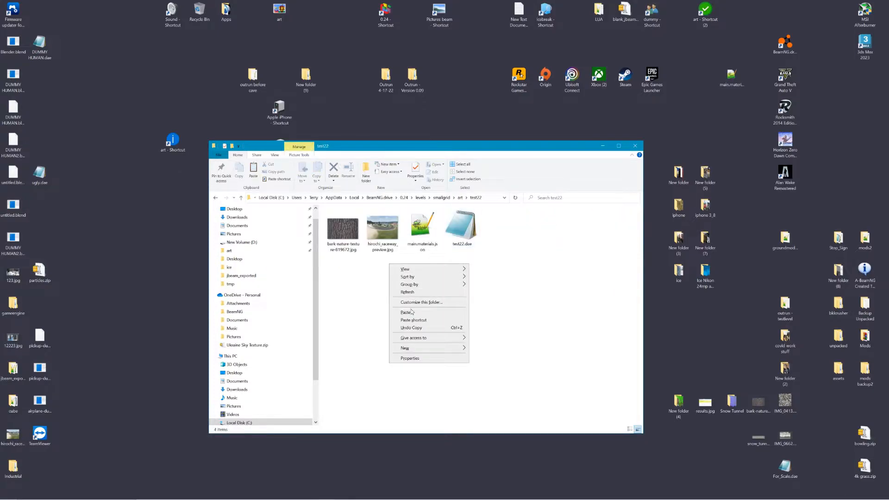
{"action": "left_click", "coordinate": [412, 312]}
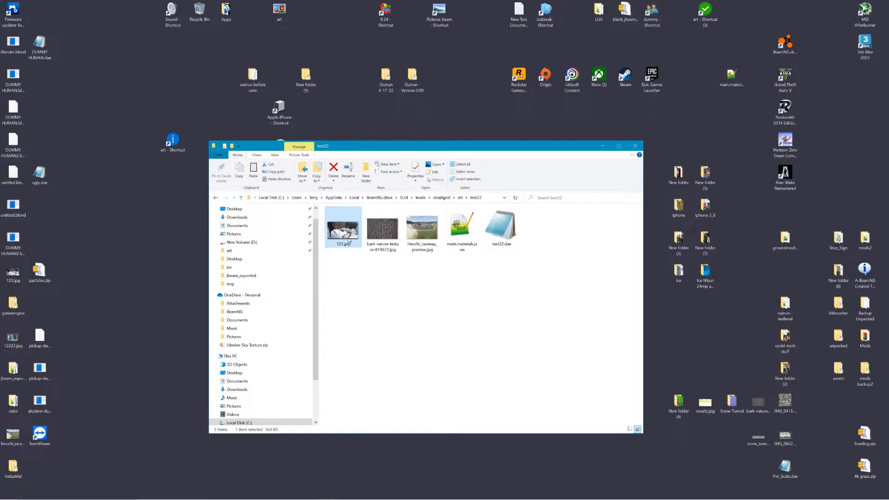
{"action": "key", "text": "alt+Tab"}
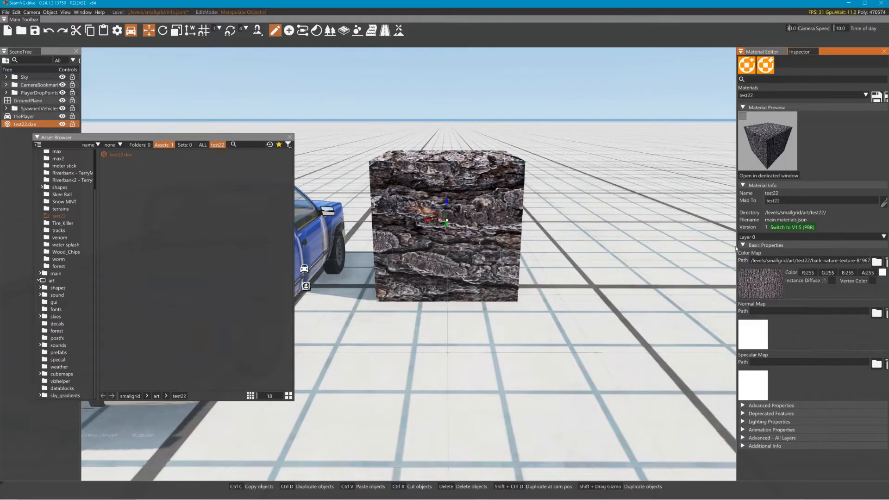
- Set the test22 material's Color Map to 123.jpg from /levels/smallgrid/art/test22/ and save the material
{"action": "left_click", "coordinate": [760, 284]}
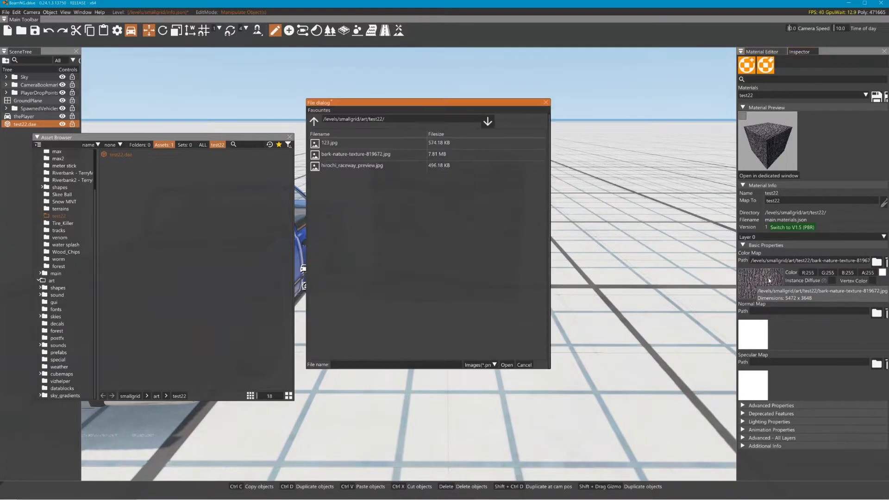
{"action": "left_click", "coordinate": [337, 144]}
{"action": "left_click", "coordinate": [507, 365]}
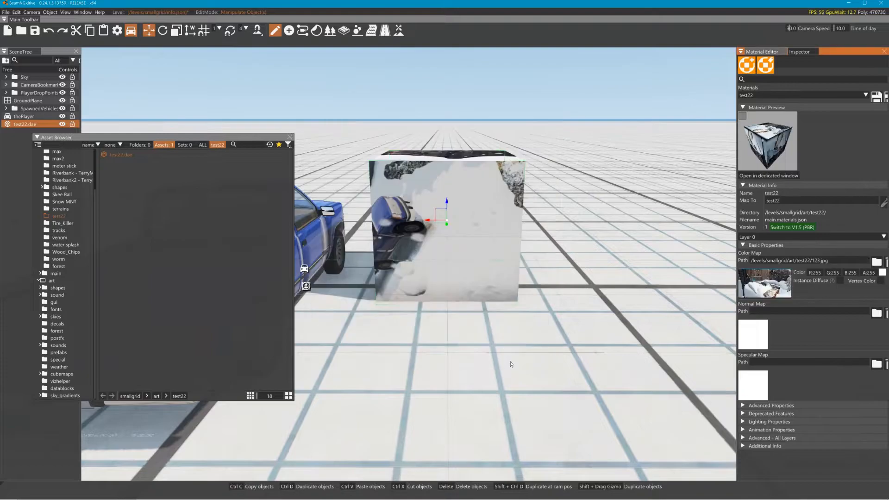
{"action": "left_click", "coordinate": [876, 96]}
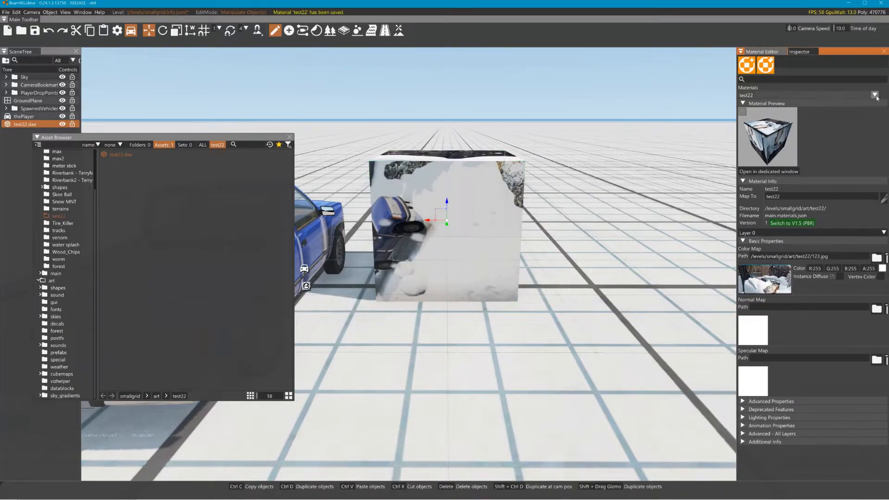
- Minimize the game and open main.materials.json from the test22 folder in Notepad++
{"action": "left_click", "coordinate": [850, 3]}
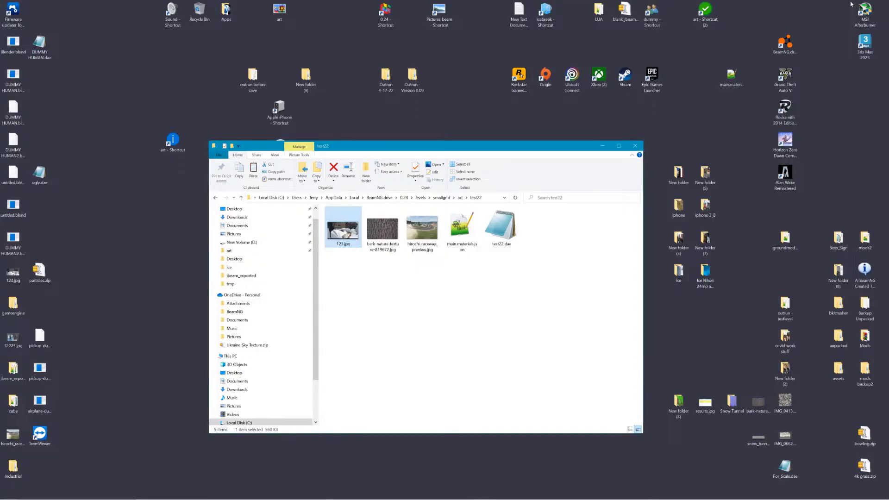
{"action": "double_click", "coordinate": [471, 230]}
{"action": "left_click", "coordinate": [465, 285]}
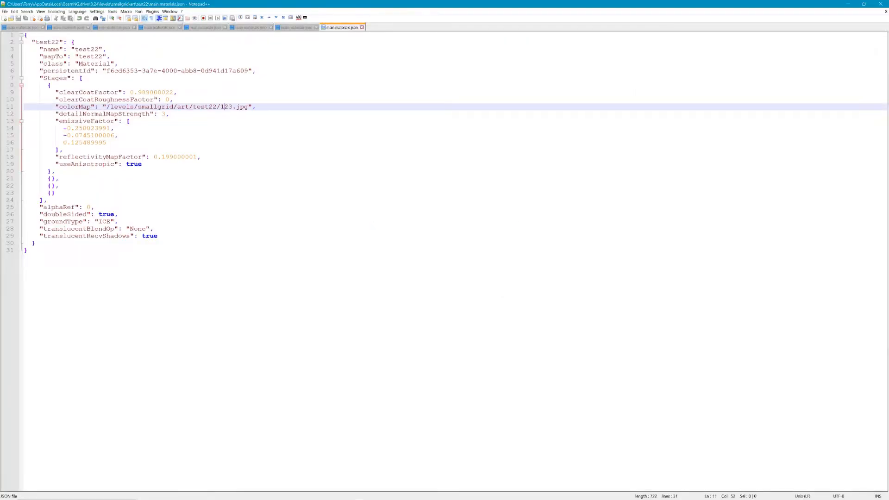
- Shorten the test22 material's colorMap path to just "123.jpg", then save main.materials.json and close the editor
{"action": "key", "text": "shift+Right"}
{"action": "key", "text": "shift+Right"}
{"action": "key", "text": "shift+Right"}
{"action": "key", "text": "shift+Right"}
{"action": "key", "text": "shift+Right"}
{"action": "key", "text": "shift+Right"}
{"action": "key", "text": "shift+Right"}
{"action": "key", "text": "shift+Right"}
{"action": "key", "text": "shift+Right"}
{"action": "key", "text": "shift+Right"}
{"action": "key", "text": "shift+Right"}
{"action": "key", "text": "shift+Right"}
{"action": "key", "text": "shift+Right"}
{"action": "key", "text": "shift+Right"}
{"action": "key", "text": "shift+Right"}
{"action": "key", "text": "shift+Right"}
{"action": "key", "text": "shift+Right"}
{"action": "key", "text": "shift+Right"}
{"action": "key", "text": "shift+Right"}
{"action": "key", "text": "shift+Right"}
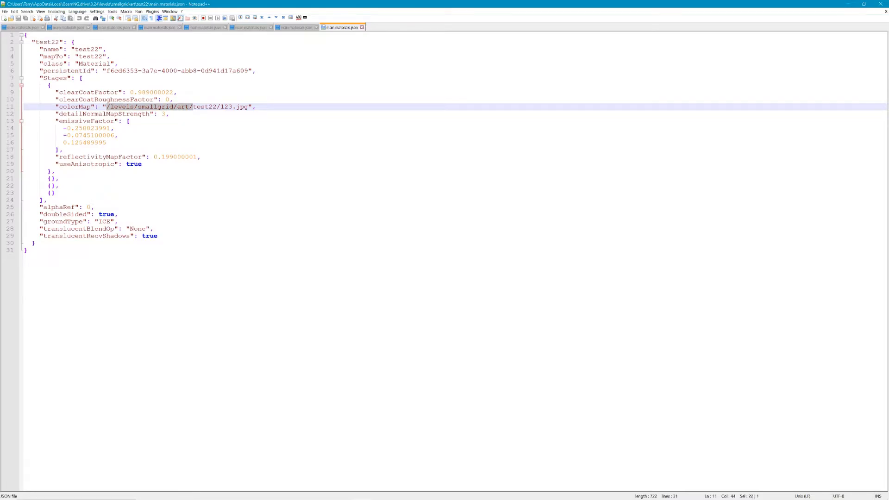
{"action": "key", "text": "Right"}
{"action": "key", "text": "Right"}
{"action": "key", "text": "Right"}
{"action": "key", "text": "Right"}
{"action": "key", "text": "Right"}
{"action": "key", "text": "Right"}
{"action": "key", "text": "Right"}
{"action": "key", "text": "Right"}
{"action": "key", "text": "shift+Left"}
{"action": "key", "text": "shift+Left"}
{"action": "key", "text": "shift+Left"}
{"action": "key", "text": "shift+Left"}
{"action": "key", "text": "shift+Left"}
{"action": "key", "text": "shift+Left"}
{"action": "key", "text": "shift+Left"}
{"action": "key", "text": "shift+Left"}
{"action": "key", "text": "shift+Left"}
{"action": "key", "text": "shift+Left"}
{"action": "key", "text": "shift+Left"}
{"action": "key", "text": "shift+Left"}
{"action": "key", "text": "shift+Left"}
{"action": "key", "text": "shift+Left"}
{"action": "key", "text": "shift+Left"}
{"action": "key", "text": "shift+Left"}
{"action": "key", "text": "shift+Left"}
{"action": "key", "text": "shift+Left"}
{"action": "key", "text": "shift+Left"}
{"action": "key", "text": "shift+Left"}
{"action": "key", "text": "Delete"}
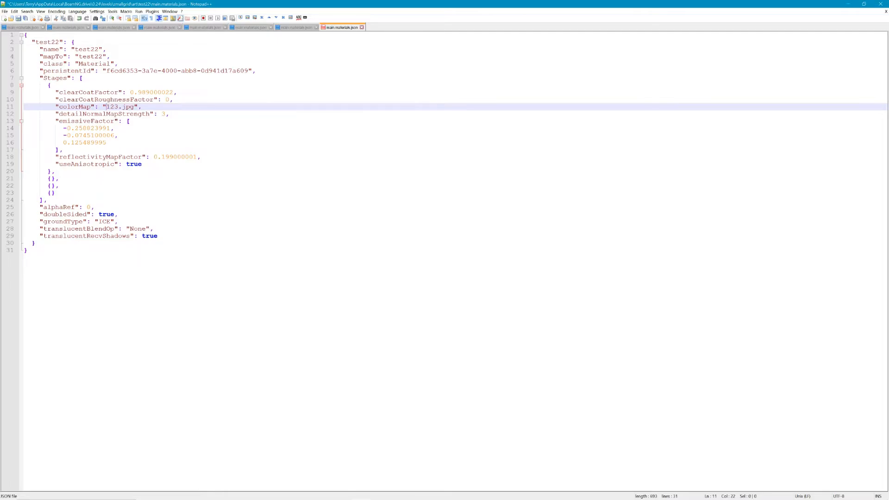
{"action": "left_click", "coordinate": [18, 19]}
{"action": "left_click", "coordinate": [880, 4]}
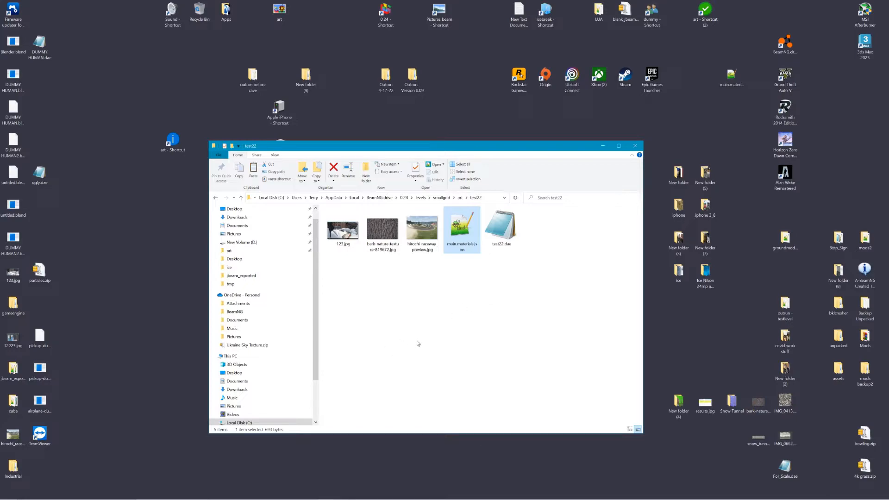
- Switch to Blender and rename the cube's material to test23
{"action": "left_click", "coordinate": [477, 494]}
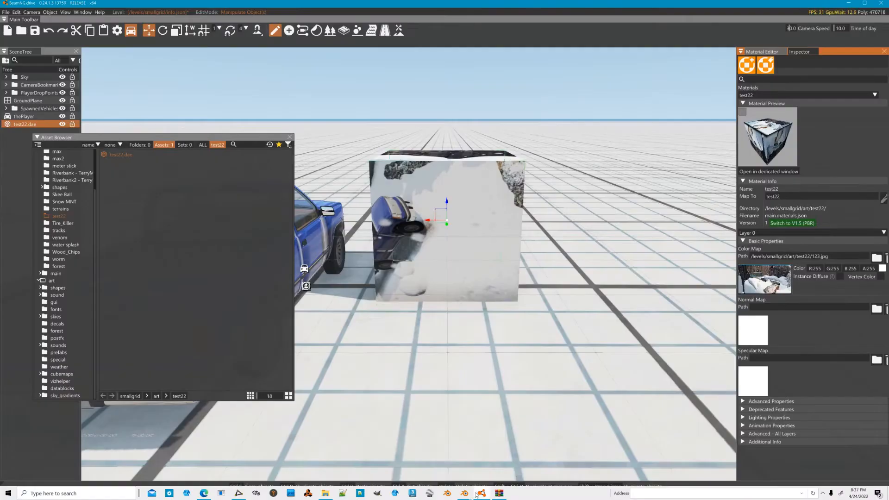
{"action": "key", "text": "alt+Tab"}
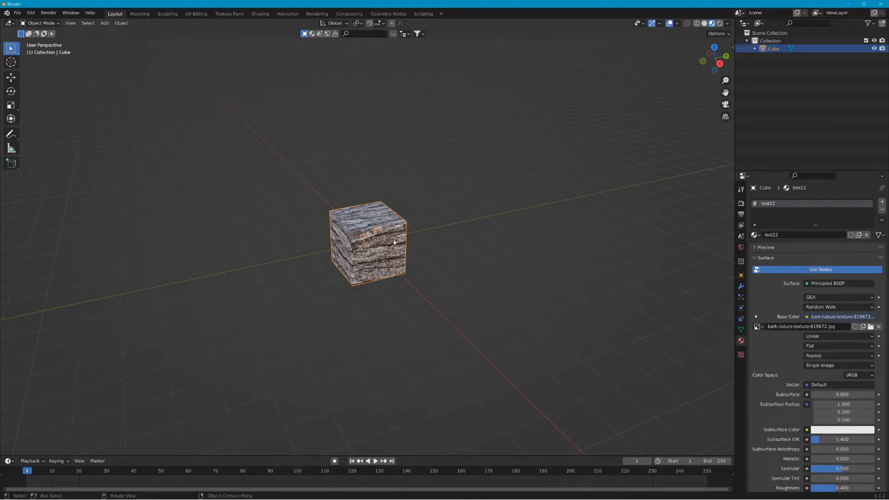
{"action": "double_click", "coordinate": [796, 235]}
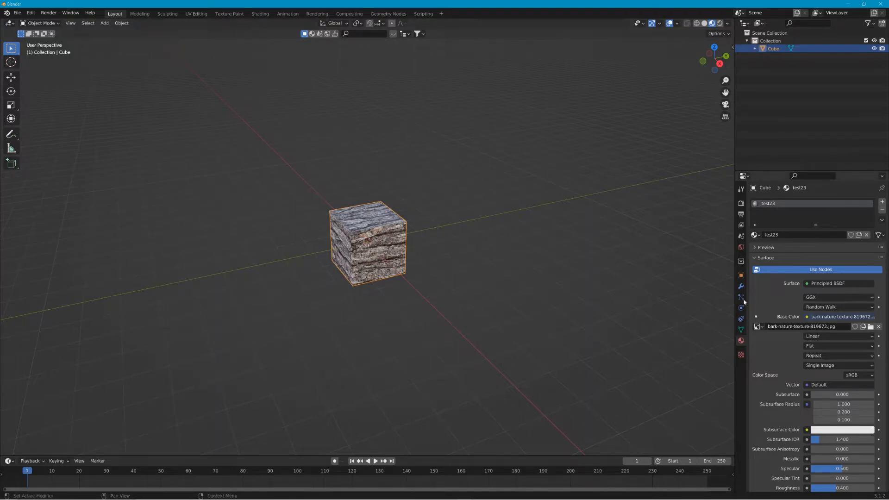
- Export the cube as the Collada file test23.dae into the smallgrid/art/test22 folder and switch back to BeamNG.drive
{"action": "left_click", "coordinate": [17, 13]}
{"action": "mouse_move", "coordinate": [31, 127]}
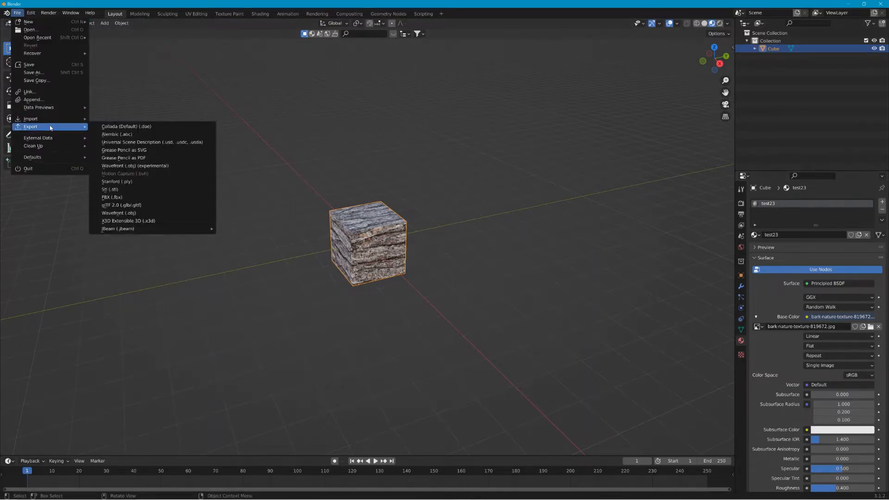
{"action": "left_click", "coordinate": [129, 124]}
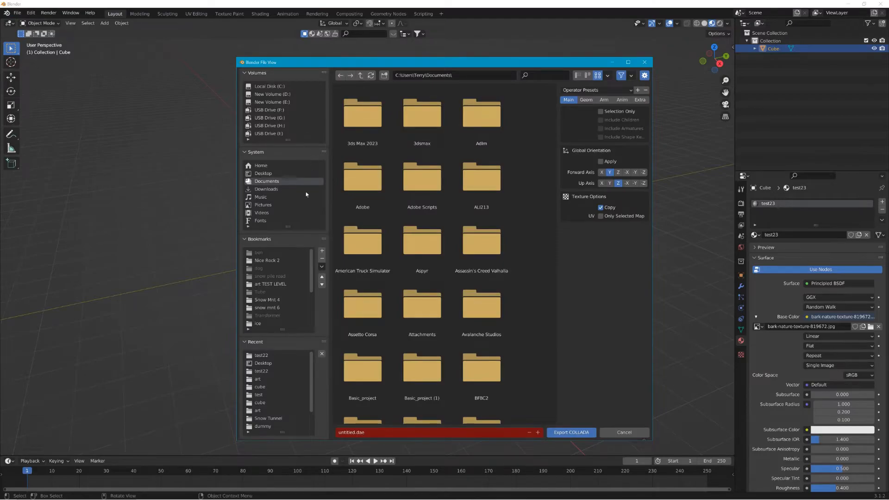
{"action": "left_click", "coordinate": [262, 355]}
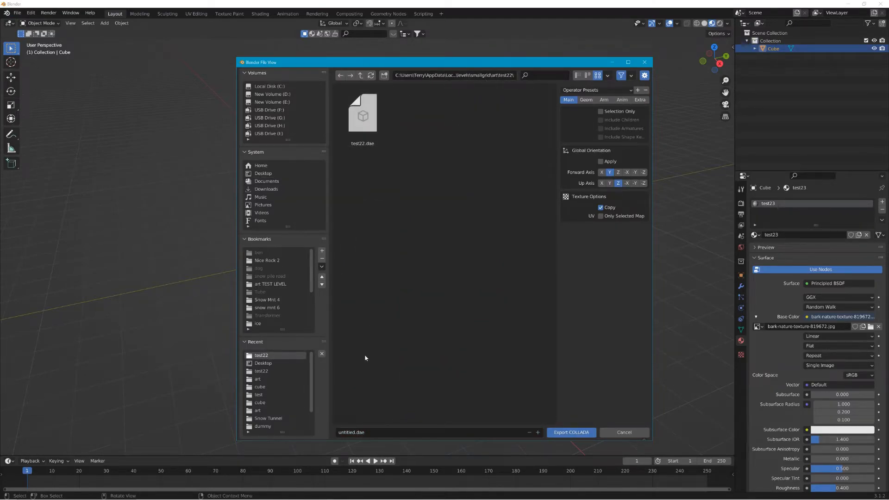
{"action": "left_click", "coordinate": [352, 121]}
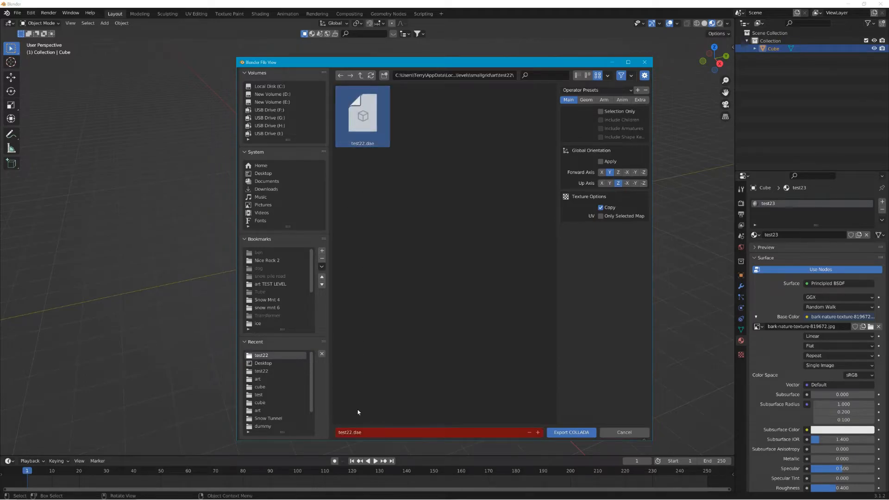
{"action": "left_click", "coordinate": [349, 432]}
{"action": "key", "text": "BackSpace"}
{"action": "type", "text": "3"}
{"action": "left_click", "coordinate": [574, 435]}
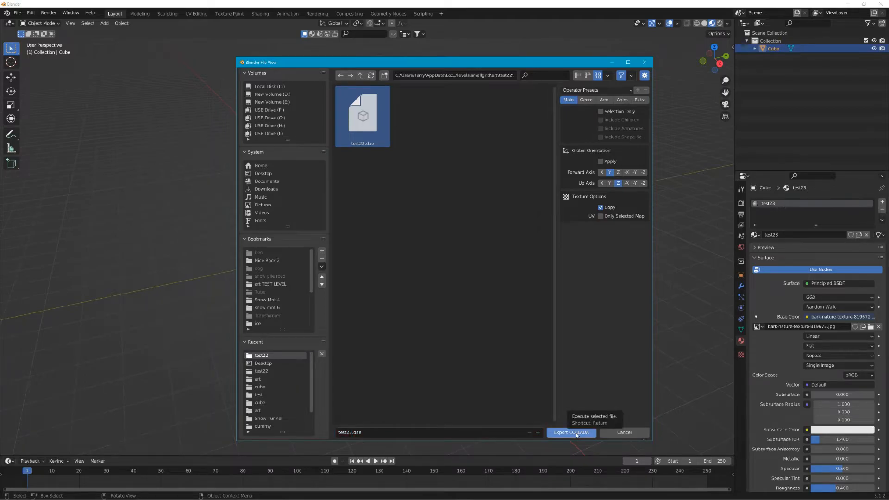
{"action": "left_click", "coordinate": [576, 433]}
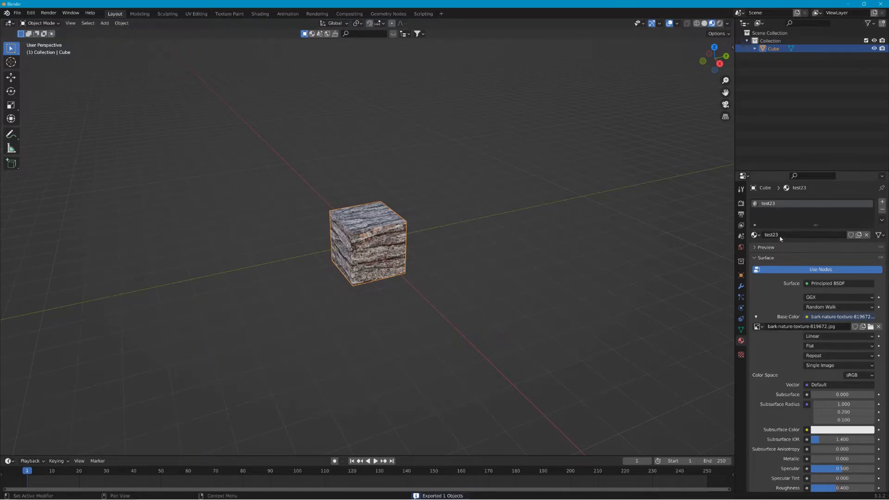
{"action": "key", "text": "alt+Tab"}
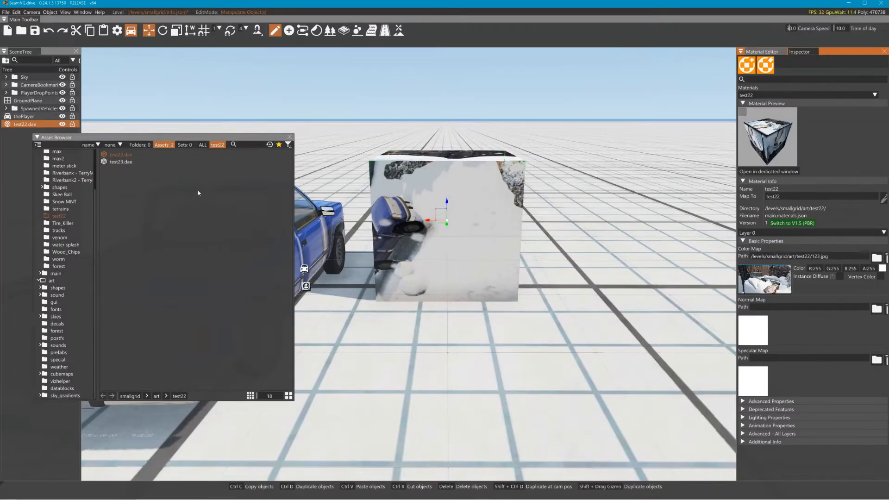
- Place test23.dae on the grid beside the existing cube, then delete it
{"action": "left_click_drag", "start_coordinate": [129, 162], "coordinate": [616, 199]}
{"action": "key", "text": "Delete"}
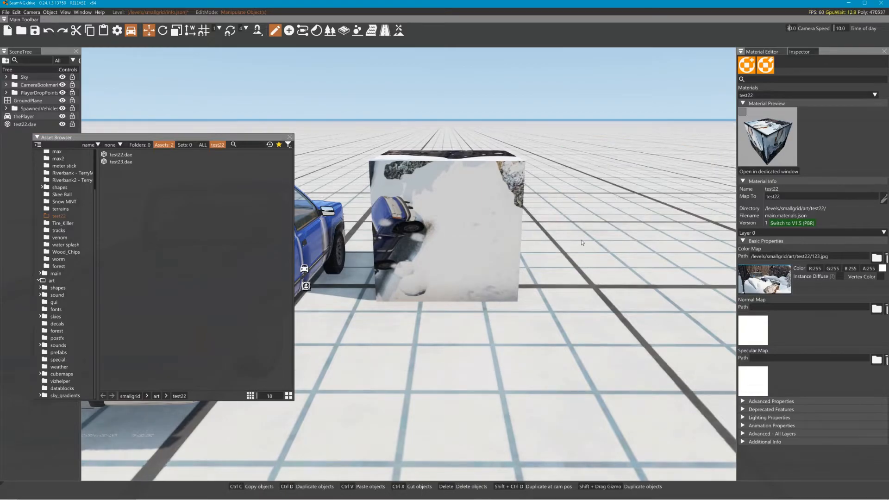
- Create a new material named test23 in the Material Editor, checking the name against the cube's material in Blender
{"action": "left_click", "coordinate": [746, 65]}
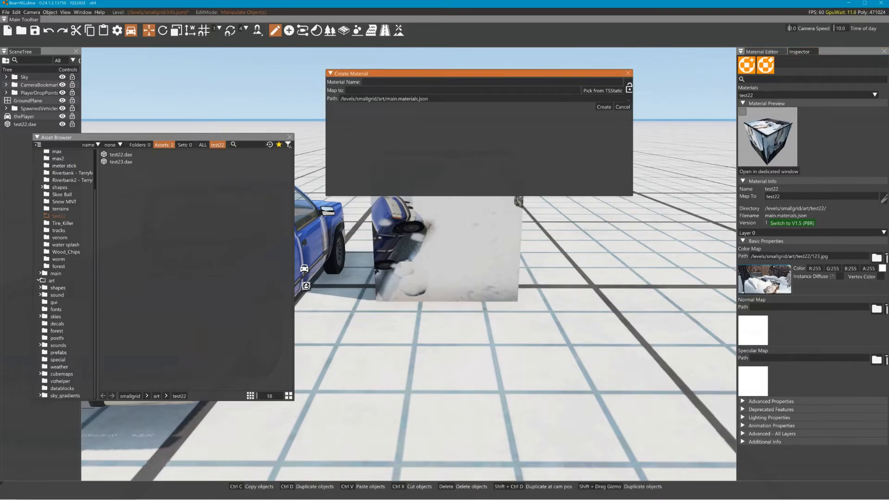
{"action": "type", "text": "test23"}
{"action": "key", "text": "alt+Tab"}
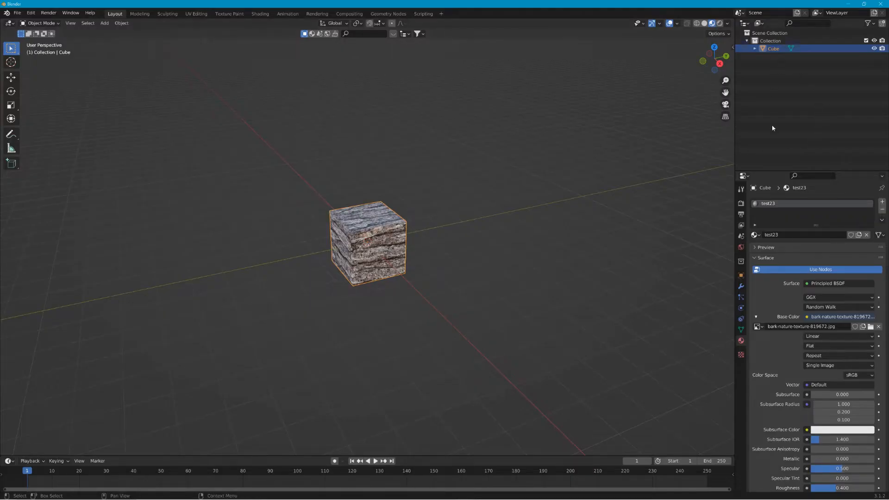
{"action": "double_click", "coordinate": [772, 235]}
{"action": "key", "text": "alt+Tab"}
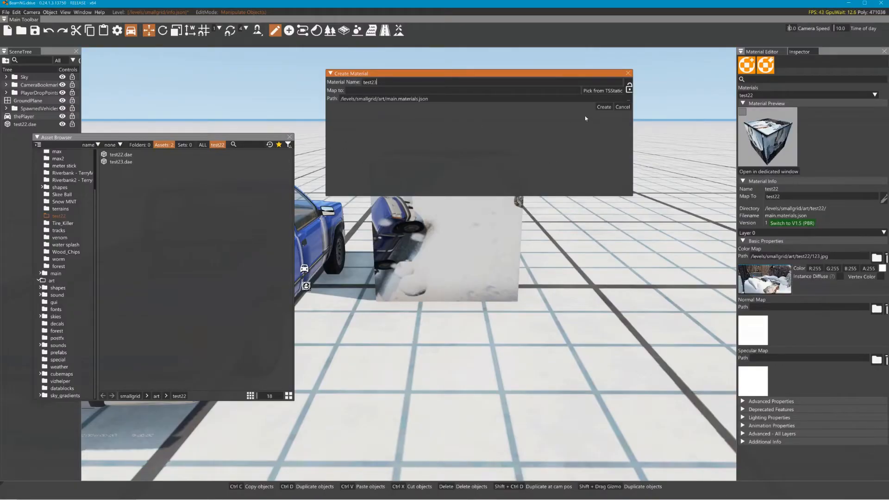
{"action": "left_click", "coordinate": [604, 107]}
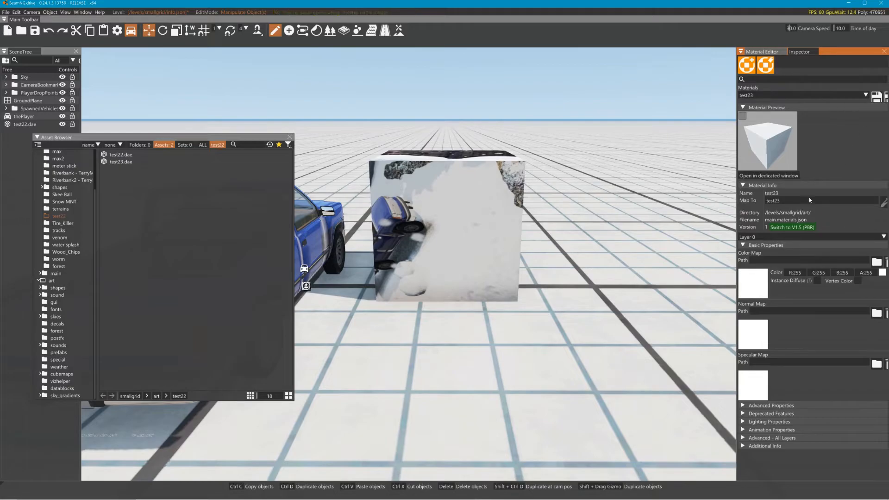
- Assign 123.jpg from the test22 folder as the test23 material's Color Map and save the material
{"action": "left_click", "coordinate": [758, 285]}
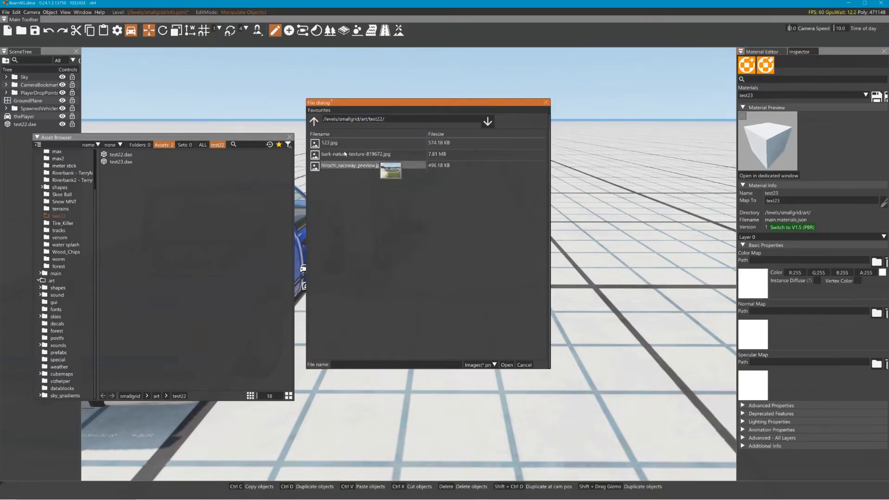
{"action": "left_click", "coordinate": [329, 144]}
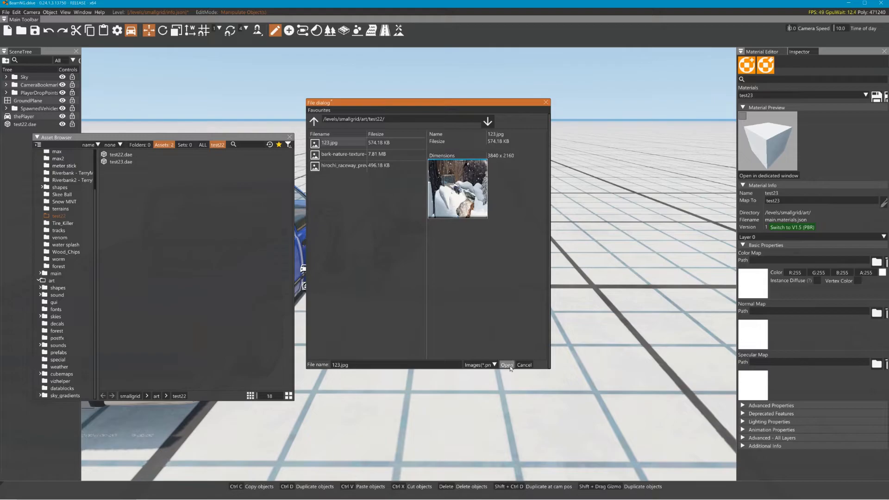
{"action": "left_click", "coordinate": [506, 365]}
{"action": "left_click", "coordinate": [876, 98]}
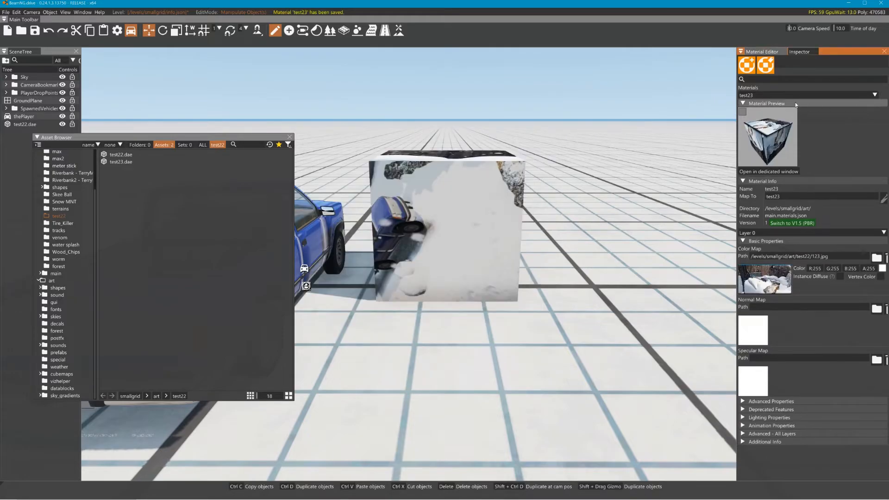
- Place test23.dae on the grid to the right of the test22 cube, close the Asset Browser and save the level
{"action": "left_click_drag", "start_coordinate": [118, 162], "coordinate": [618, 202]}
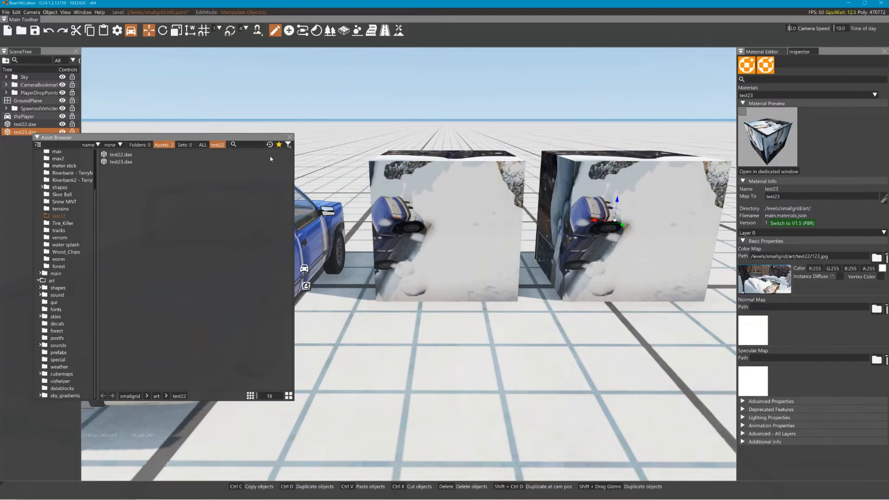
{"action": "left_click", "coordinate": [289, 137]}
{"action": "left_click", "coordinate": [34, 30]}
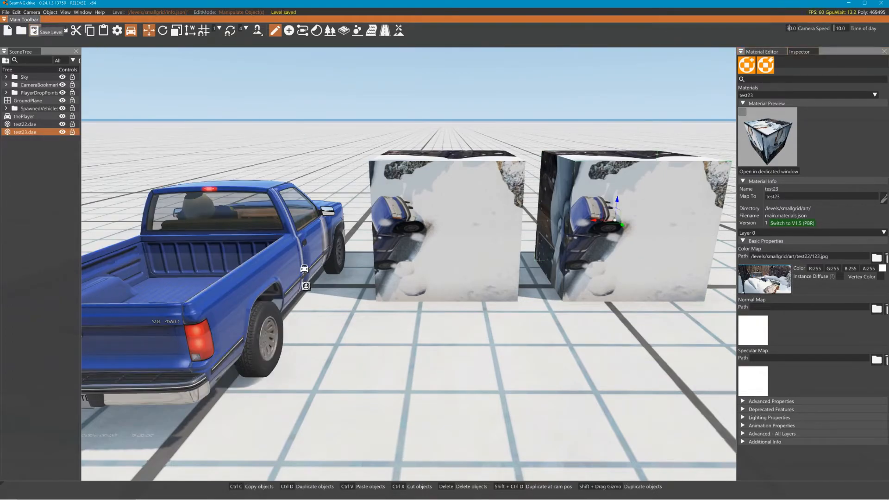
- Leave the World Editor and try to reload the Grid, Small, Pure map from Freeroam
{"action": "key", "text": "F11"}
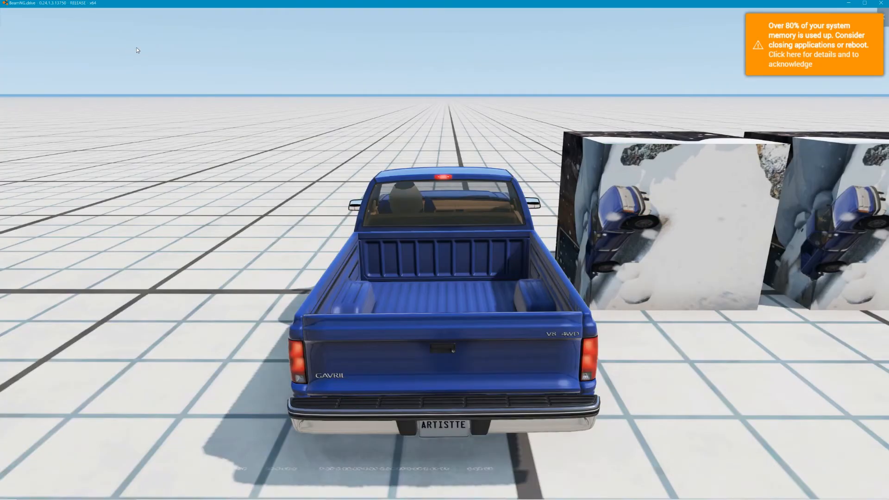
{"action": "key", "text": "Escape"}
{"action": "left_click", "coordinate": [223, 16]}
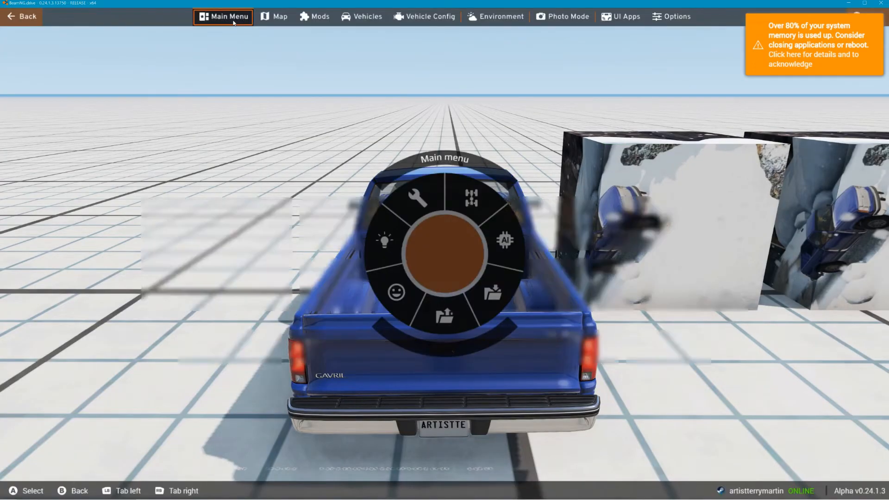
{"action": "left_click", "coordinate": [223, 222]}
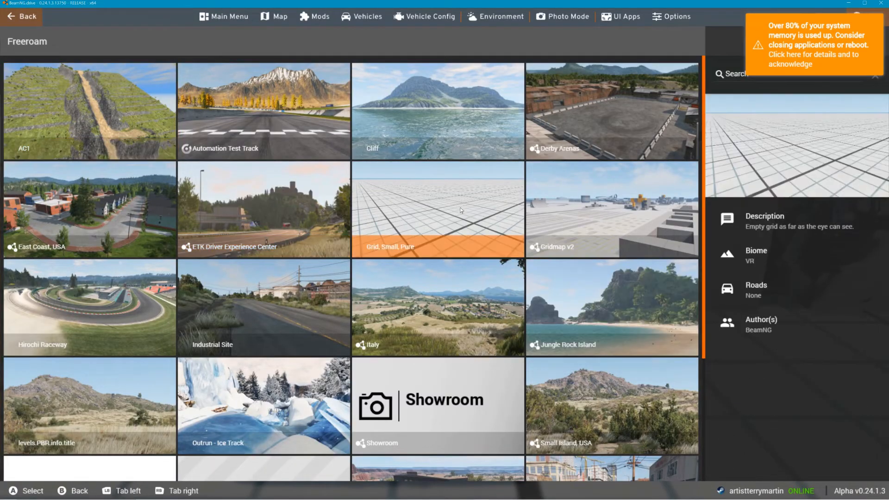
{"action": "left_click", "coordinate": [508, 236]}
{"action": "left_click", "coordinate": [775, 460]}
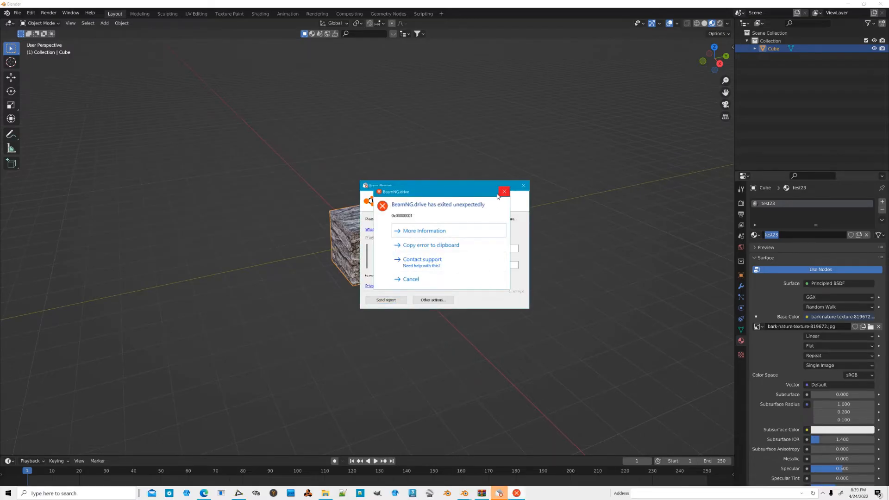
- Dismiss the crash report, minimize Blender and relaunch BeamNG.drive from the desktop
{"action": "left_click", "coordinate": [503, 192]}
{"action": "left_click", "coordinate": [850, 4]}
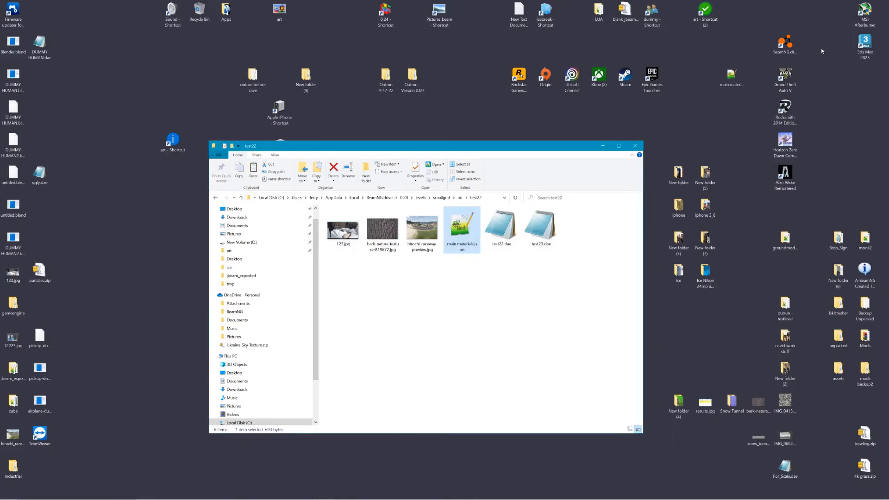
{"action": "double_click", "coordinate": [784, 43]}
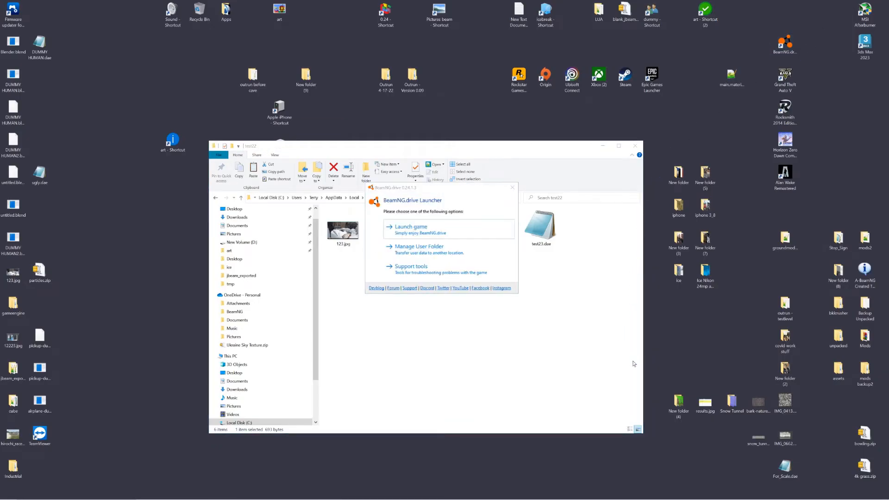
{"action": "left_click", "coordinate": [442, 229]}
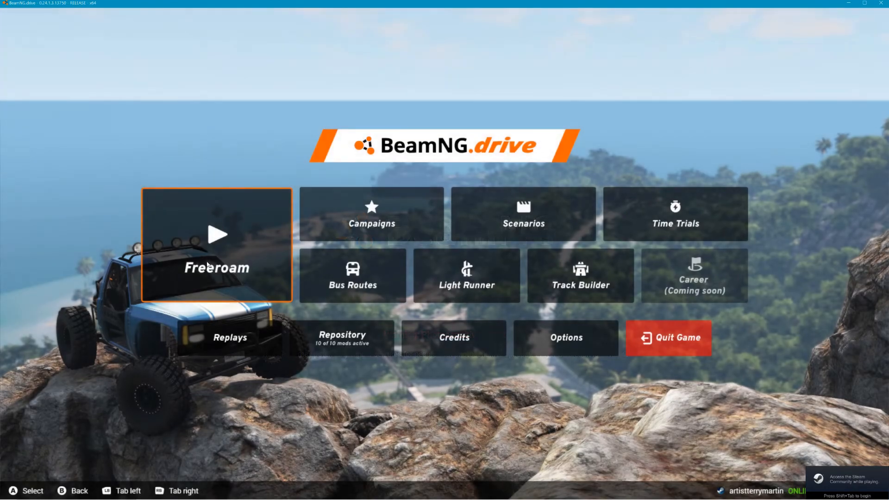
- Load the Grid, Small, Pure map from Freeroam and open the World Editor
{"action": "left_click", "coordinate": [211, 253]}
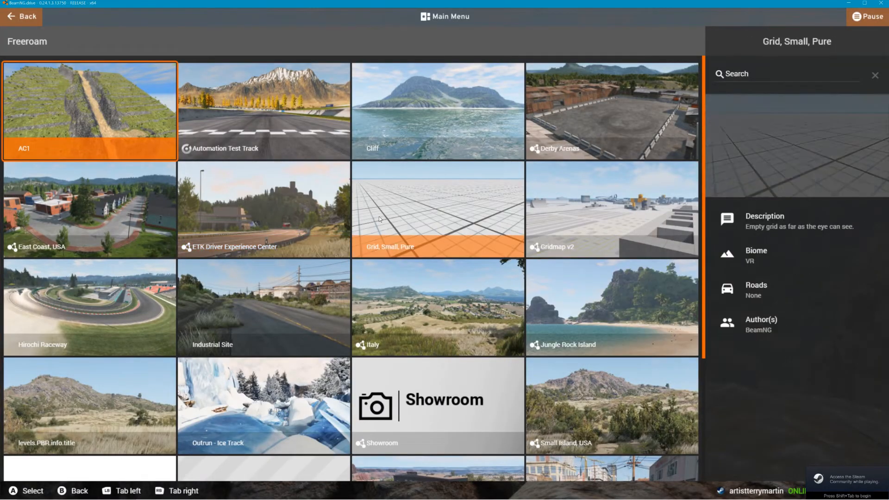
{"action": "left_click", "coordinate": [397, 214]}
{"action": "left_click", "coordinate": [766, 463]}
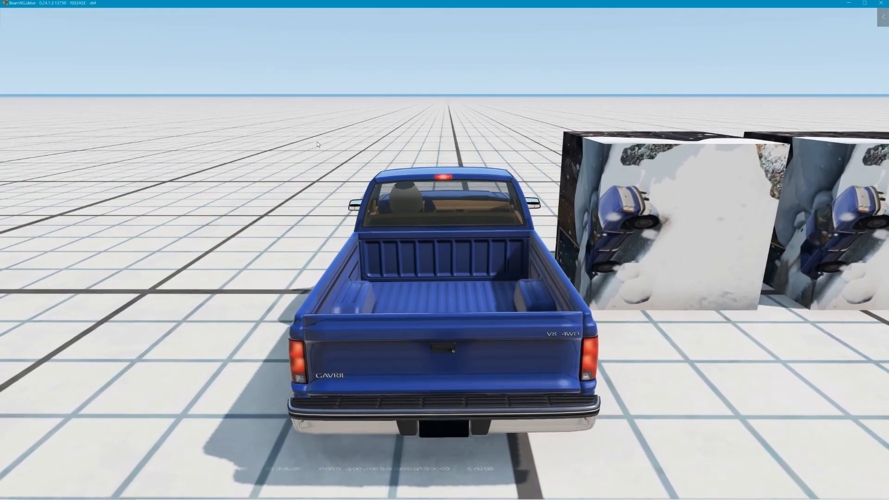
{"action": "key", "text": "F11"}
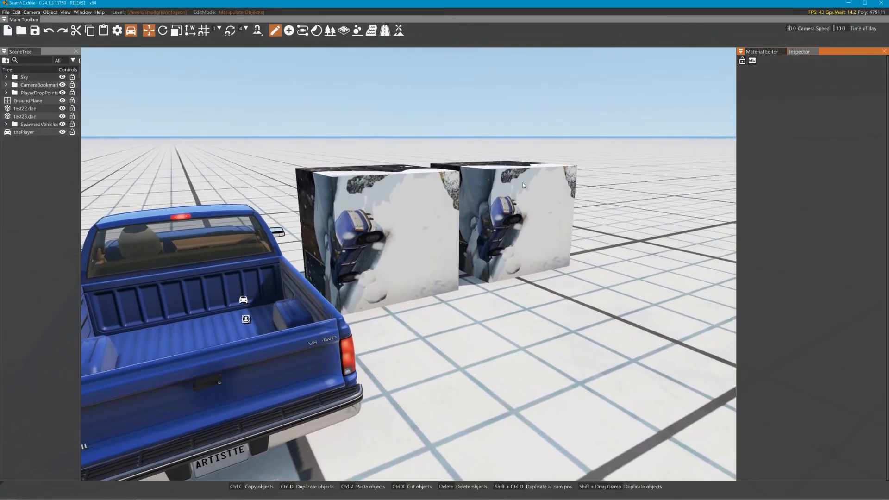
- Move the test23.dae cube away from the test22 cube to about X -6.29, Y -0.50
{"action": "left_click", "coordinate": [516, 189]}
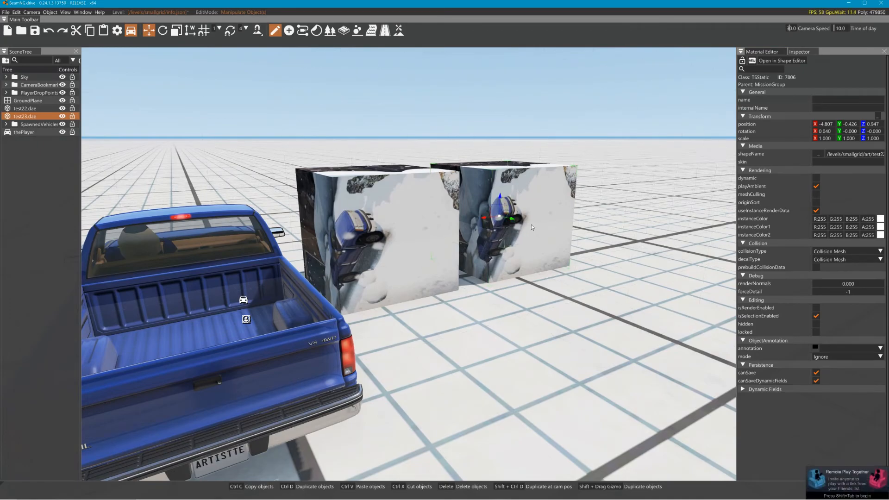
{"action": "left_click_drag", "start_coordinate": [512, 219], "coordinate": [519, 225]}
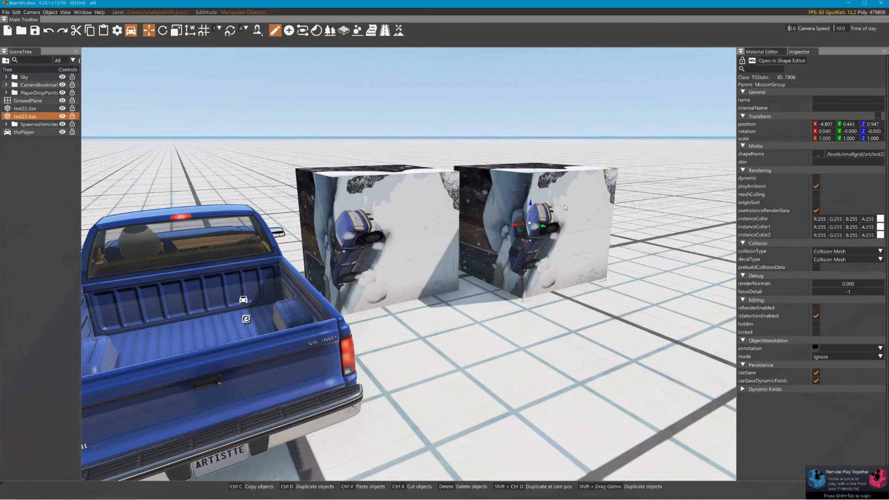
{"action": "left_click_drag", "start_coordinate": [517, 230], "coordinate": [565, 211]}
- Move the test22.dae cube away from the truck, closer to the test23 cube, to about X -3.57, Y -0.46
{"action": "key", "text": "s"}
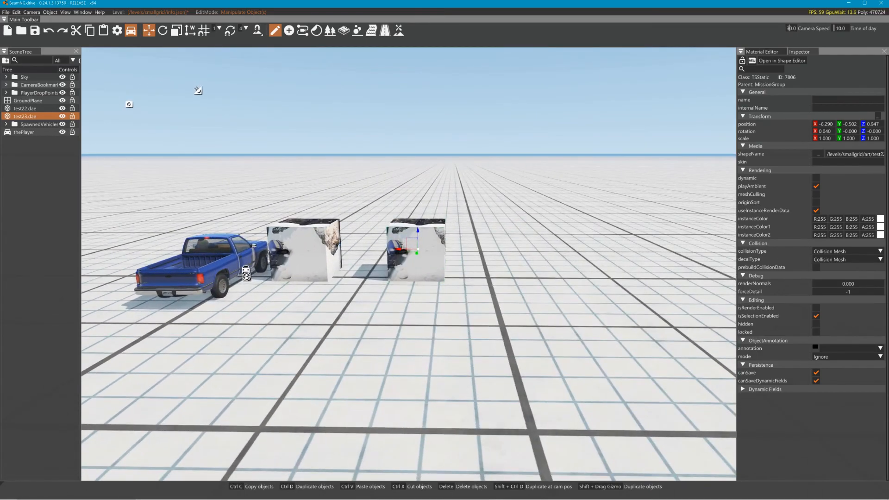
{"action": "key", "text": "w"}
{"action": "key", "text": "s"}
{"action": "key", "text": "a"}
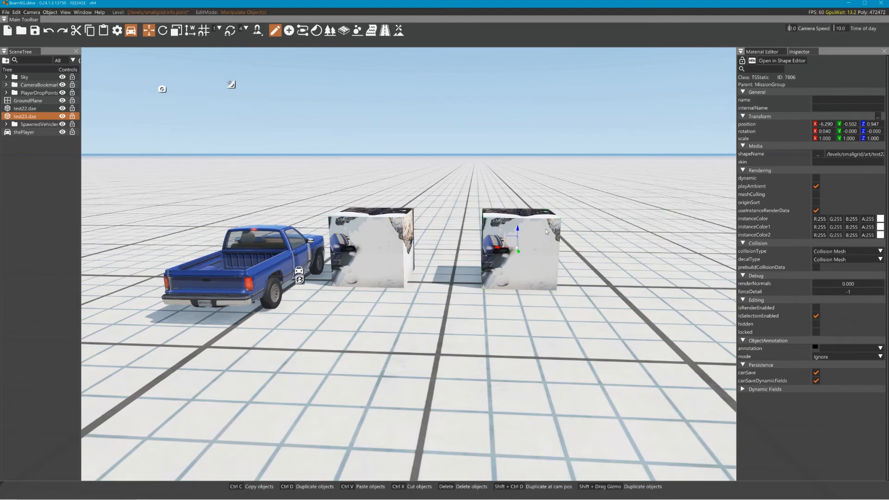
{"action": "left_click", "coordinate": [396, 241]}
{"action": "left_click_drag", "start_coordinate": [373, 250], "coordinate": [433, 256]}
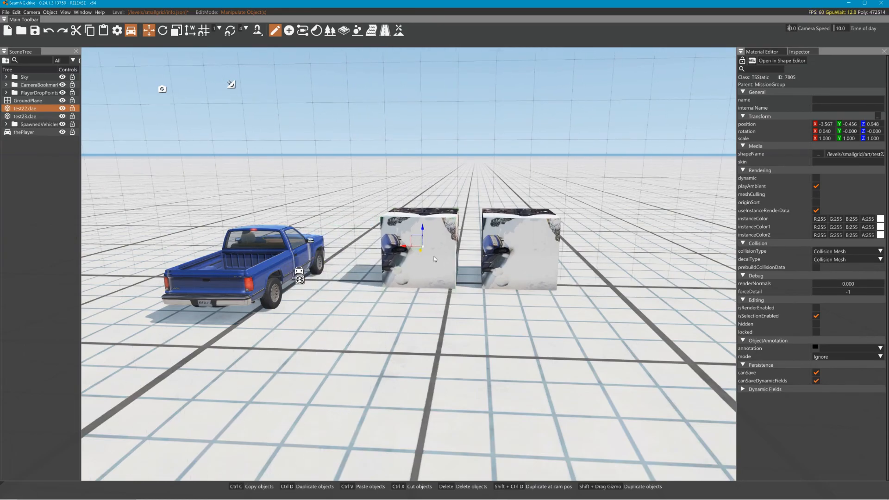
- Move the test23.dae cube along the Y axis to about -2.36, diagonally offset from the test22 cube
{"action": "mouse_move", "coordinate": [473, 185]}
{"action": "right_mouse_down"}
{"action": "mouse_move", "coordinate": [459, 179]}
{"action": "mouse_move", "coordinate": [469, 182]}
{"action": "right_mouse_up"}
{"action": "key", "text": "d"}
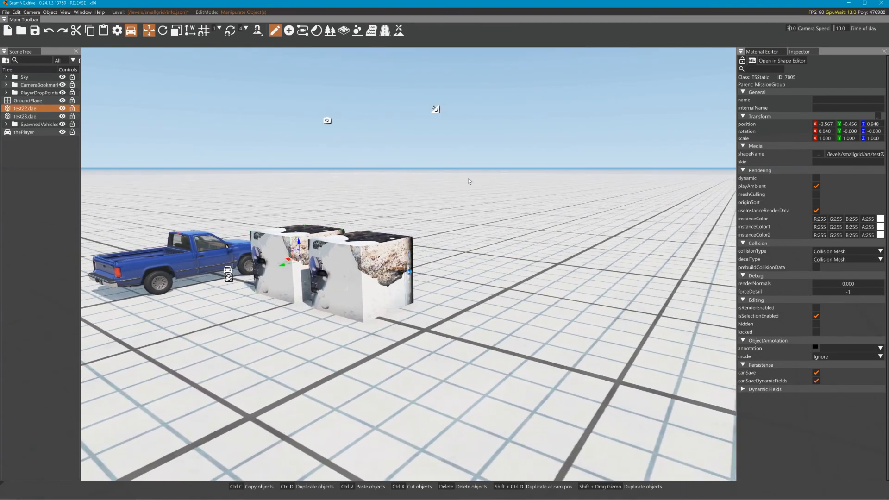
{"action": "key", "text": "w"}
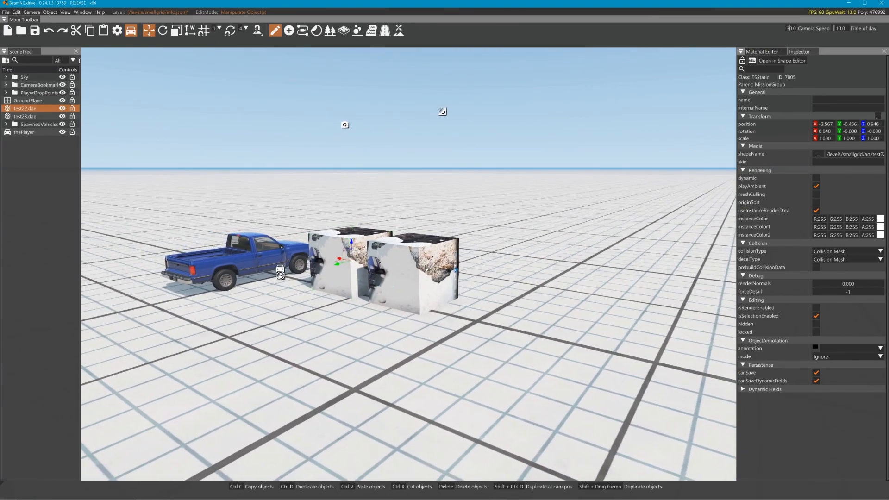
{"action": "left_click", "coordinate": [351, 282]}
{"action": "key", "text": "w"}
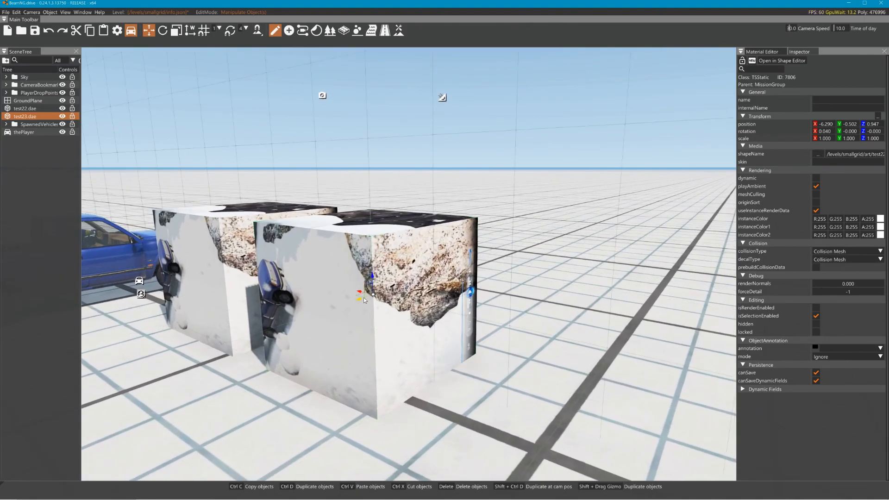
{"action": "key", "text": "s"}
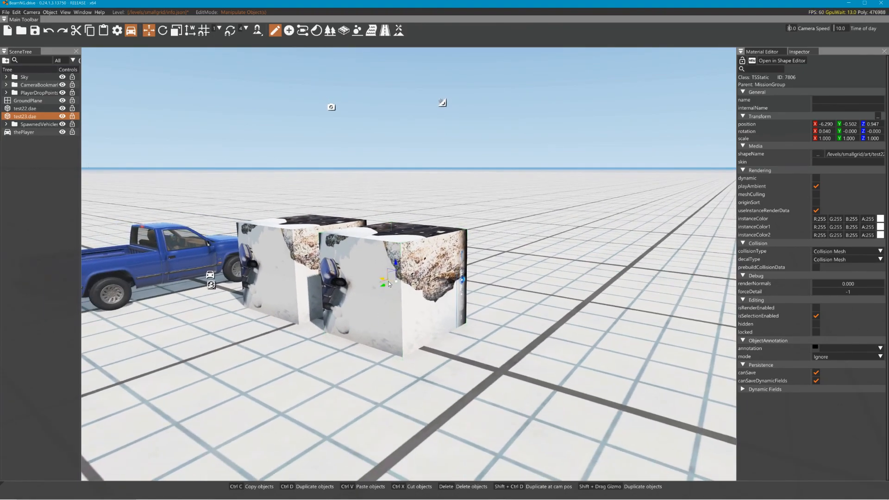
{"action": "left_click_drag", "start_coordinate": [388, 284], "coordinate": [447, 276]}
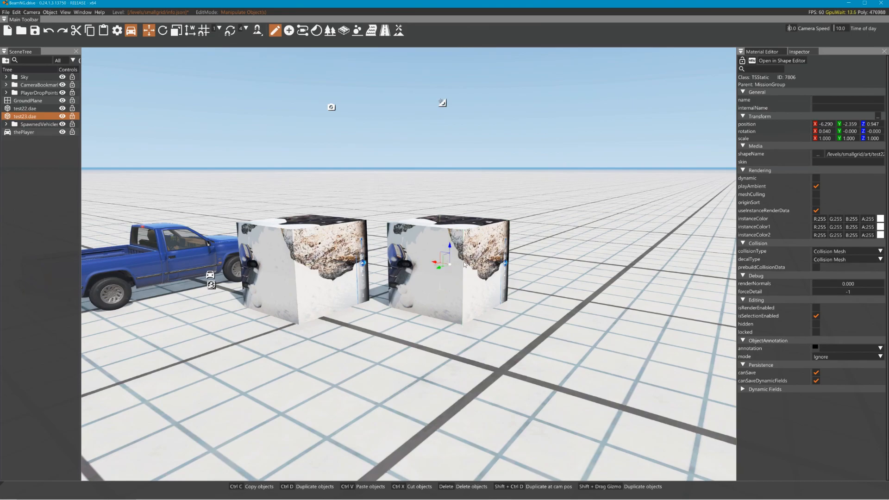